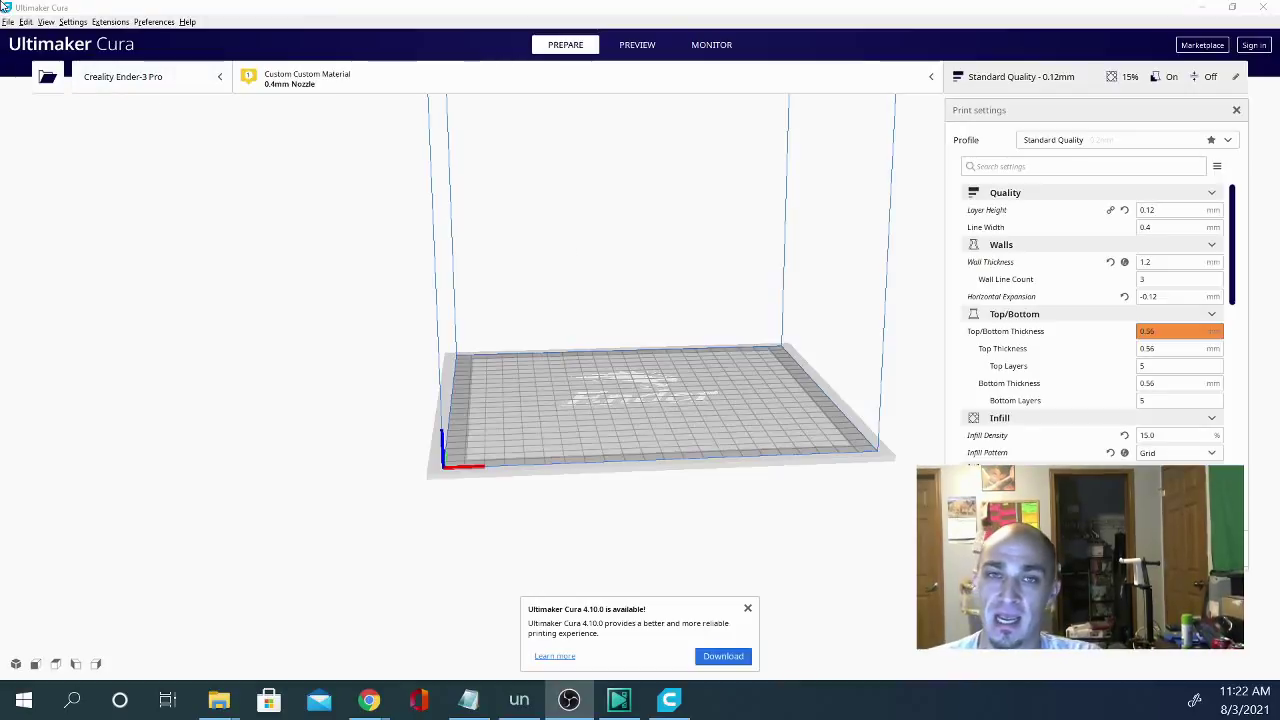
# - From the Settings menu, start adding a printer and expand the non-networked printer list
pyautogui.click(78, 23)
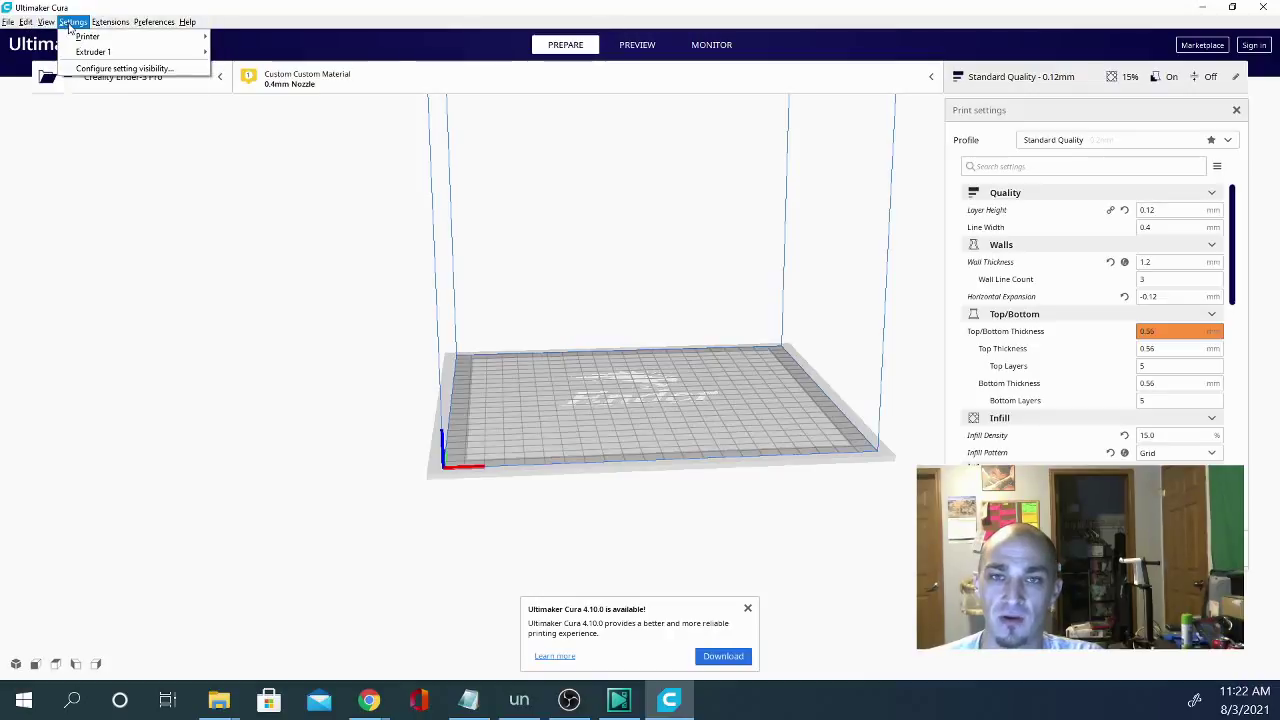
pyautogui.moveTo(120, 36)
pyautogui.click(305, 128)
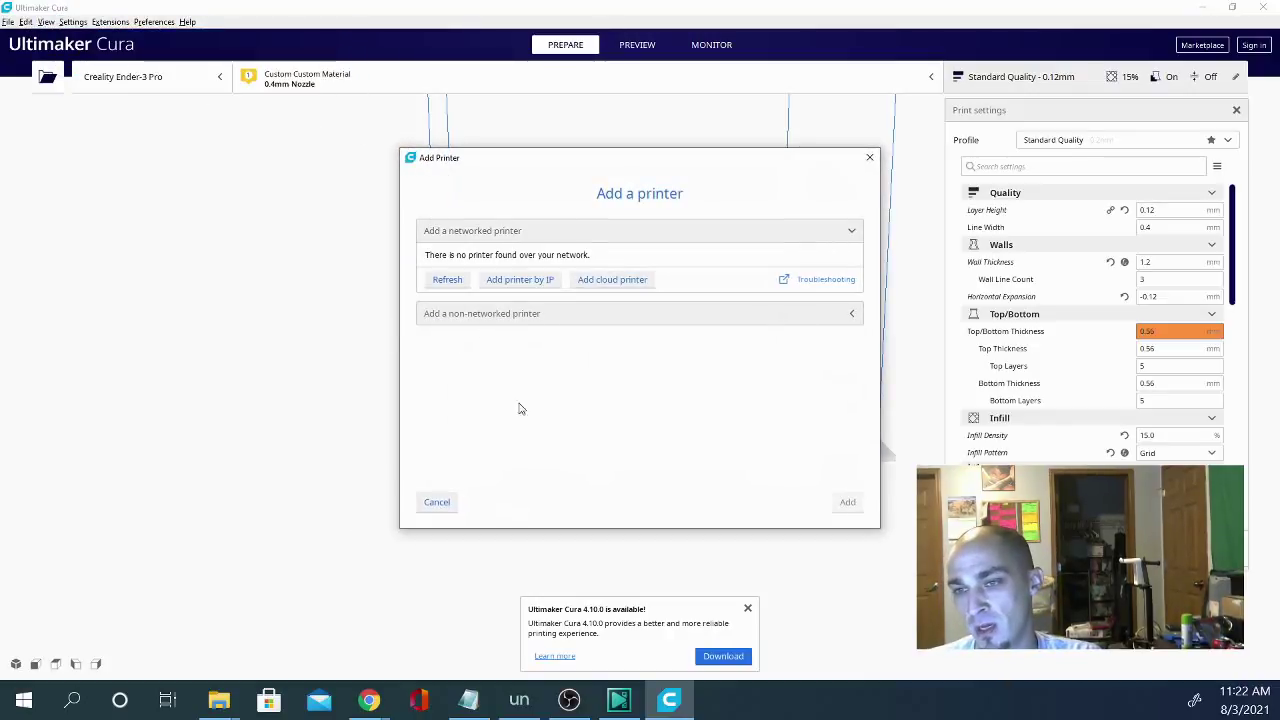
pyautogui.click(486, 316)
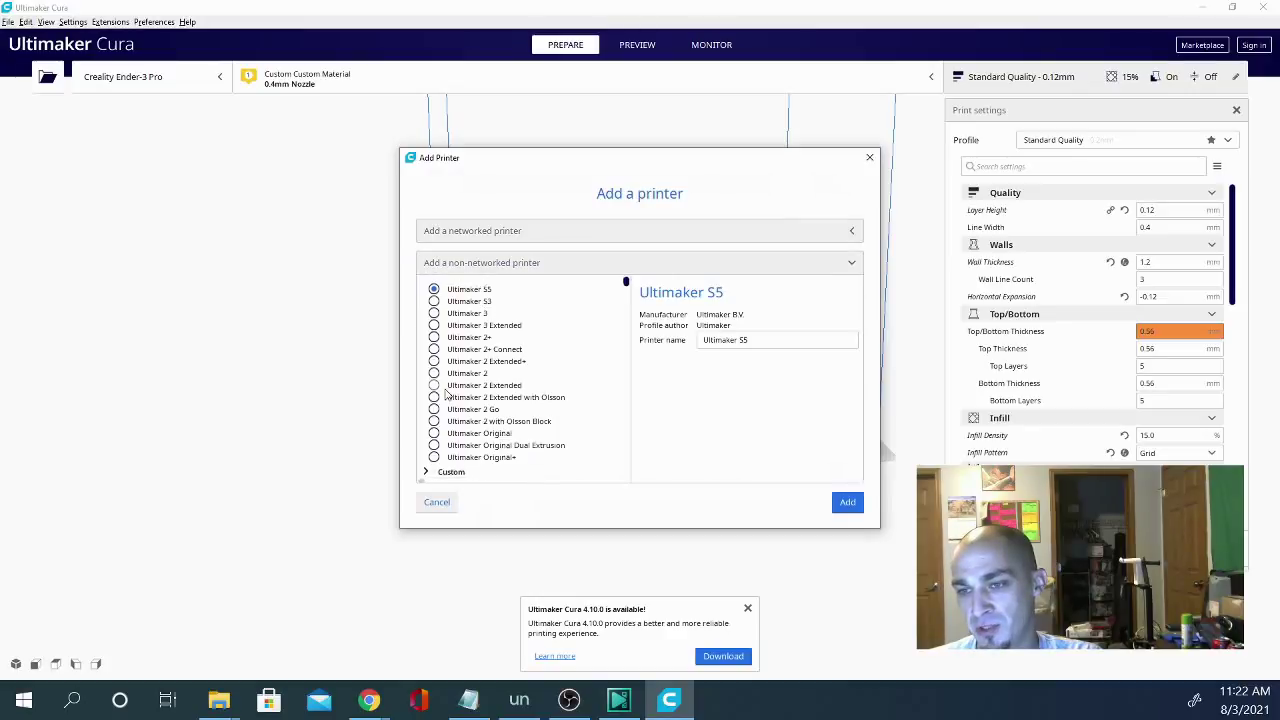
# - Browse the manufacturer list and expand the Tevo printer group
pyautogui.scroll(-5, 446, 395)
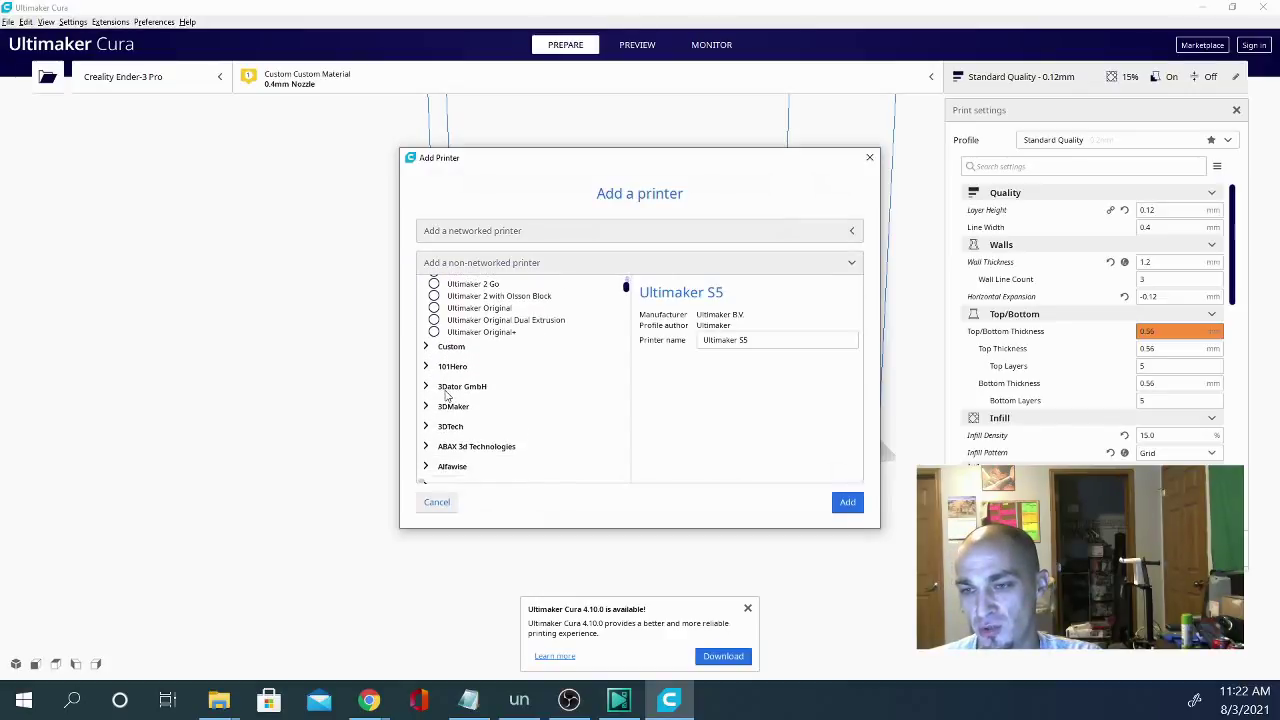
pyautogui.scroll(-4, 446, 395)
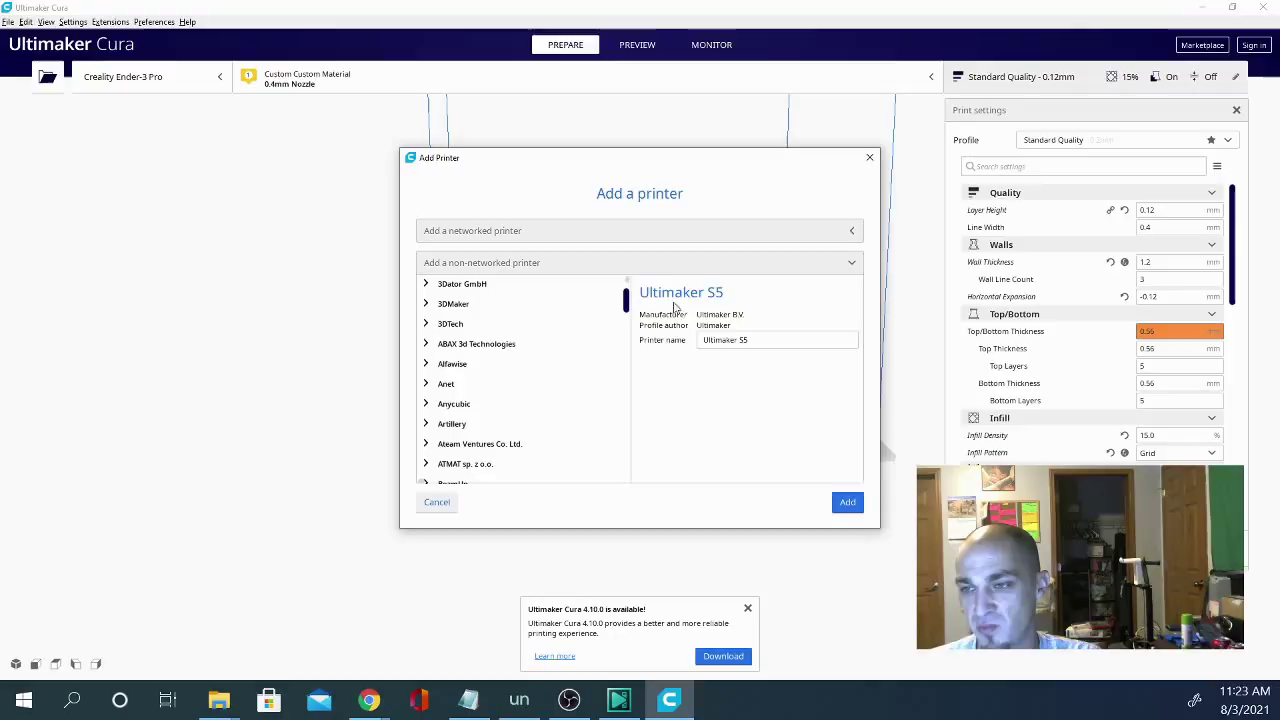
pyautogui.scroll(-8, 628, 323)
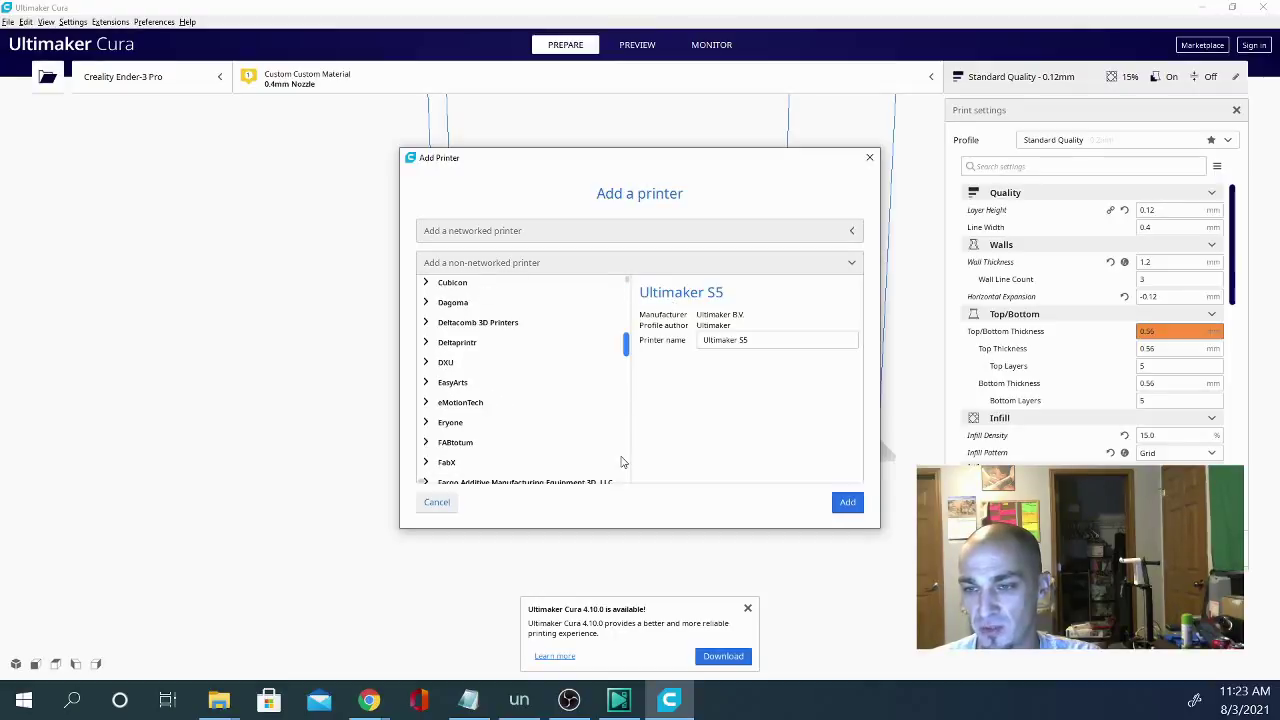
pyautogui.scroll(-15, 621, 461)
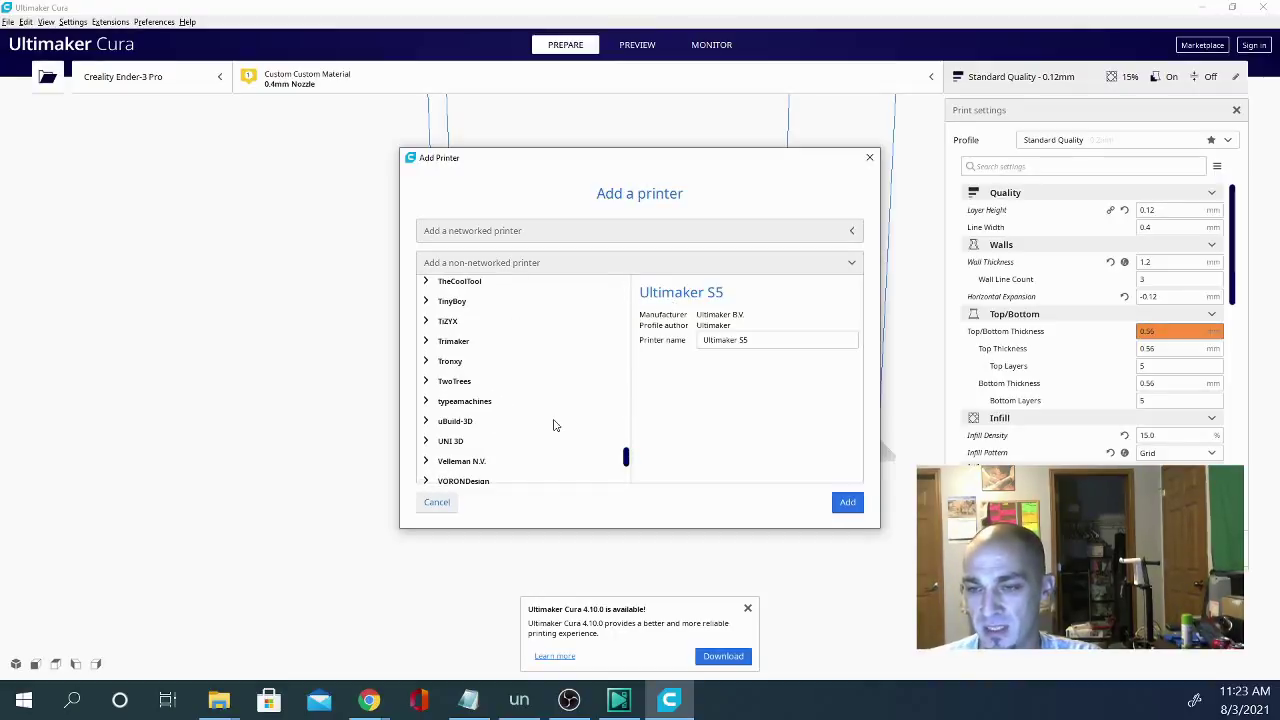
pyautogui.scroll(1, 446, 437)
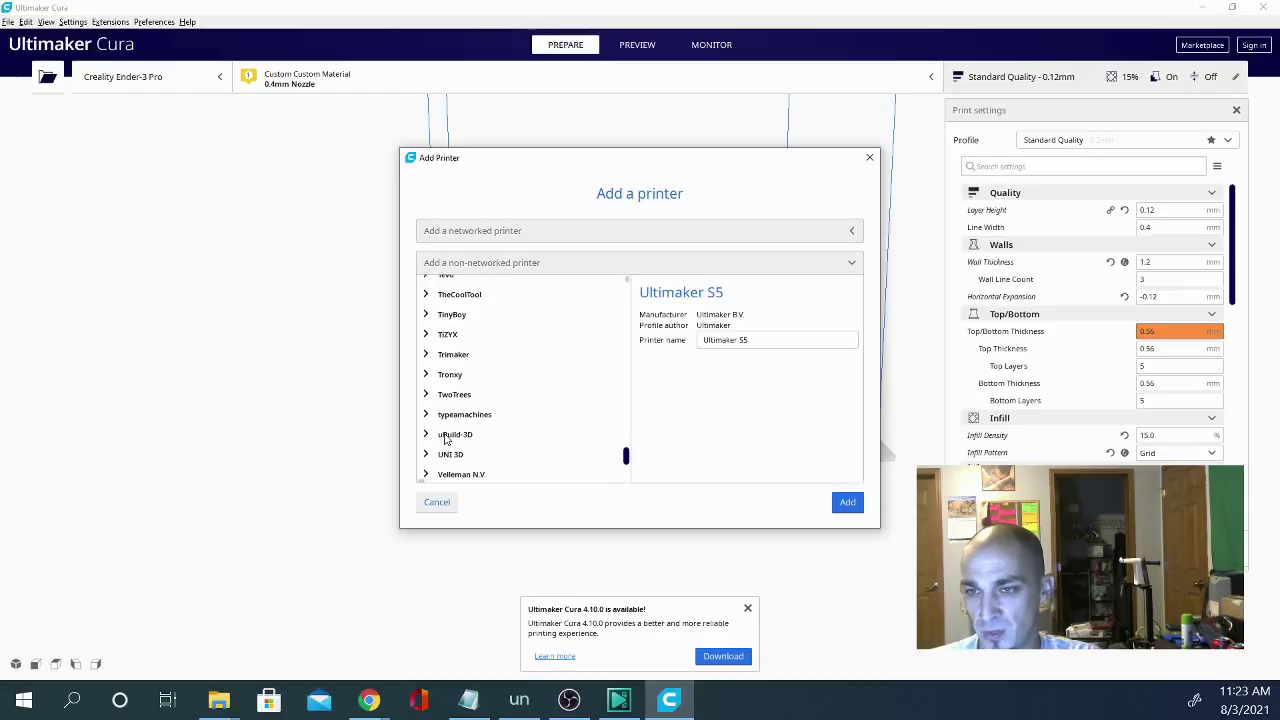
pyautogui.scroll(1, 446, 437)
pyautogui.click(426, 307)
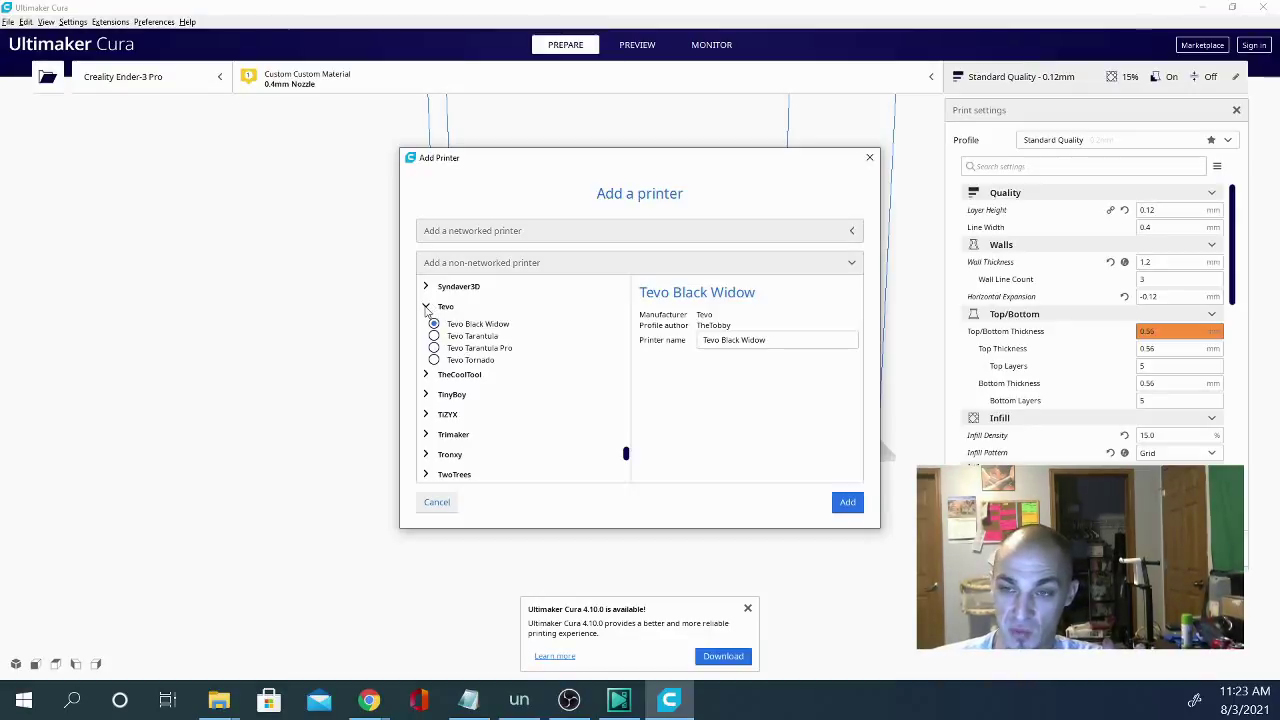
# - Scroll back up the brand list and expand the German RepRap group
pyautogui.scroll(1, 500, 410)
pyautogui.scroll(4, 578, 447)
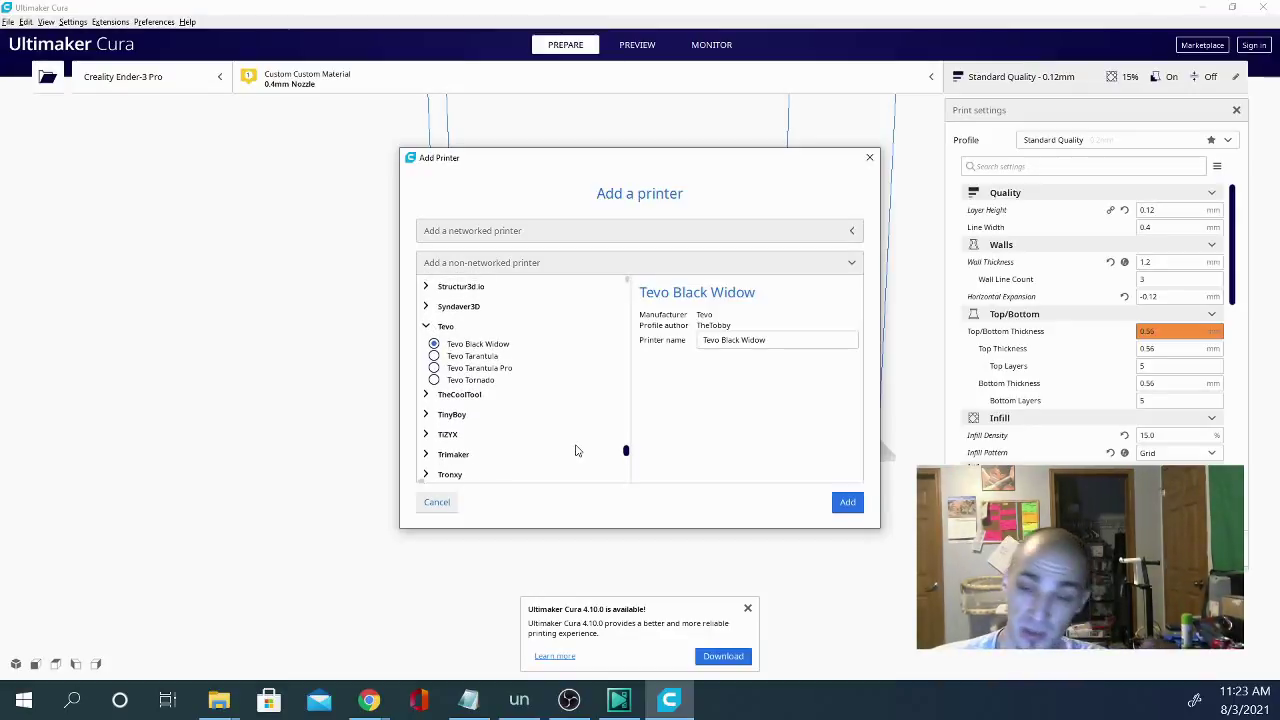
pyautogui.scroll(8, 591, 437)
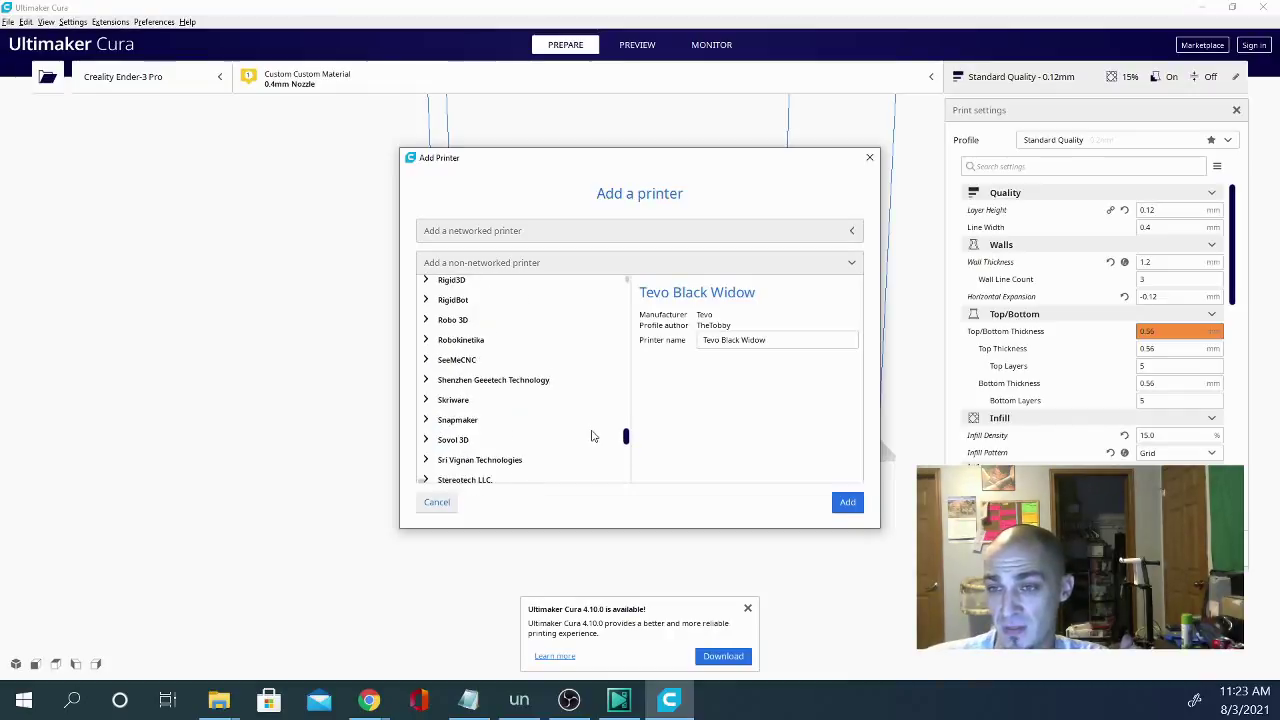
pyautogui.scroll(4, 591, 437)
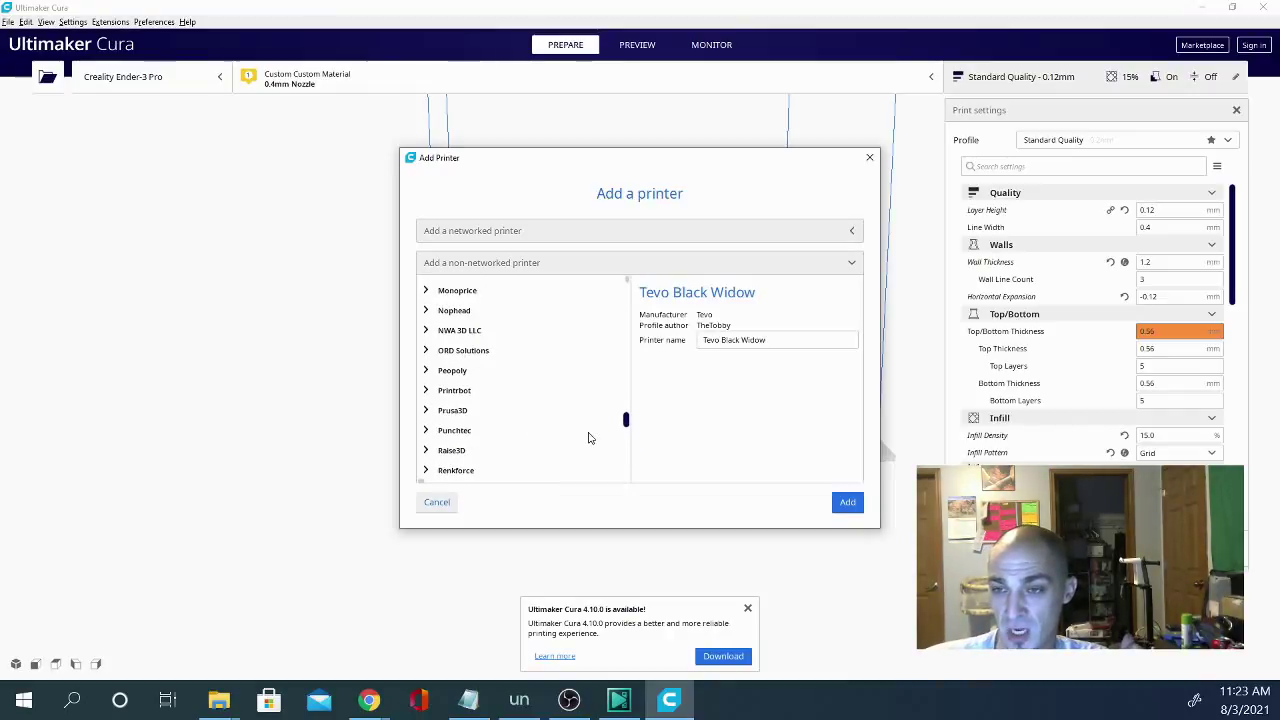
pyautogui.scroll(10, 588, 437)
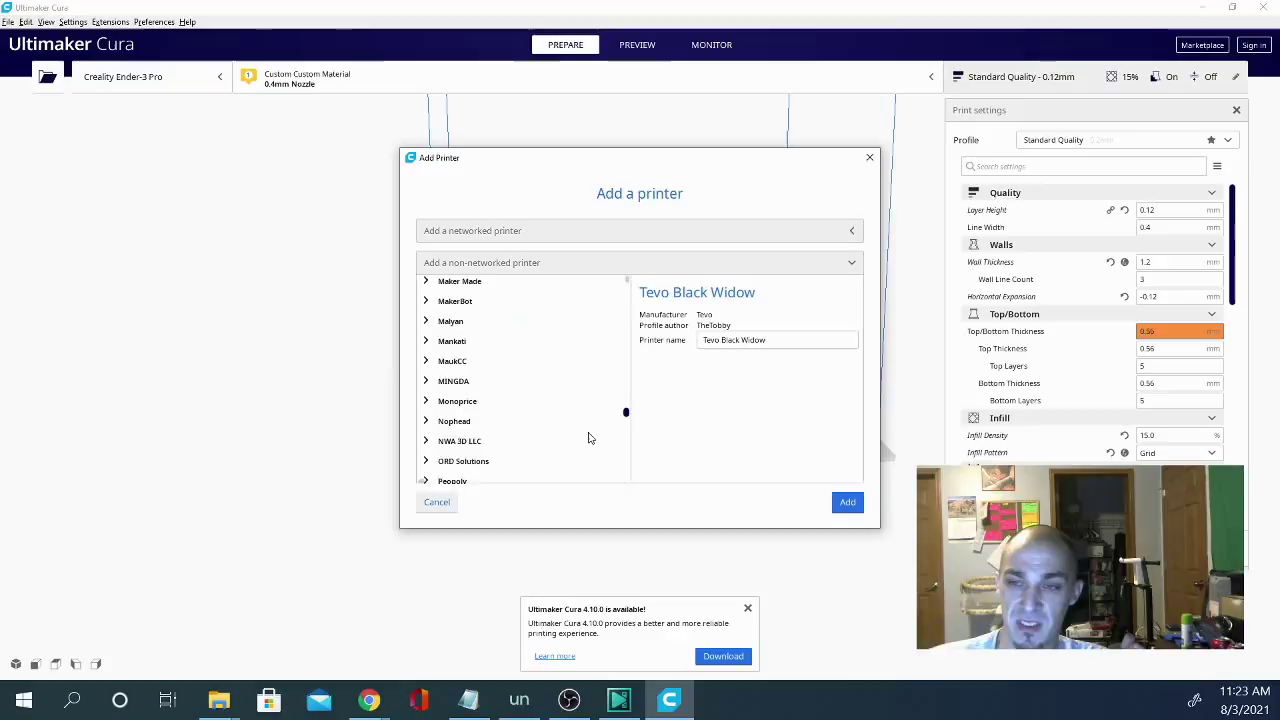
pyautogui.scroll(10, 584, 438)
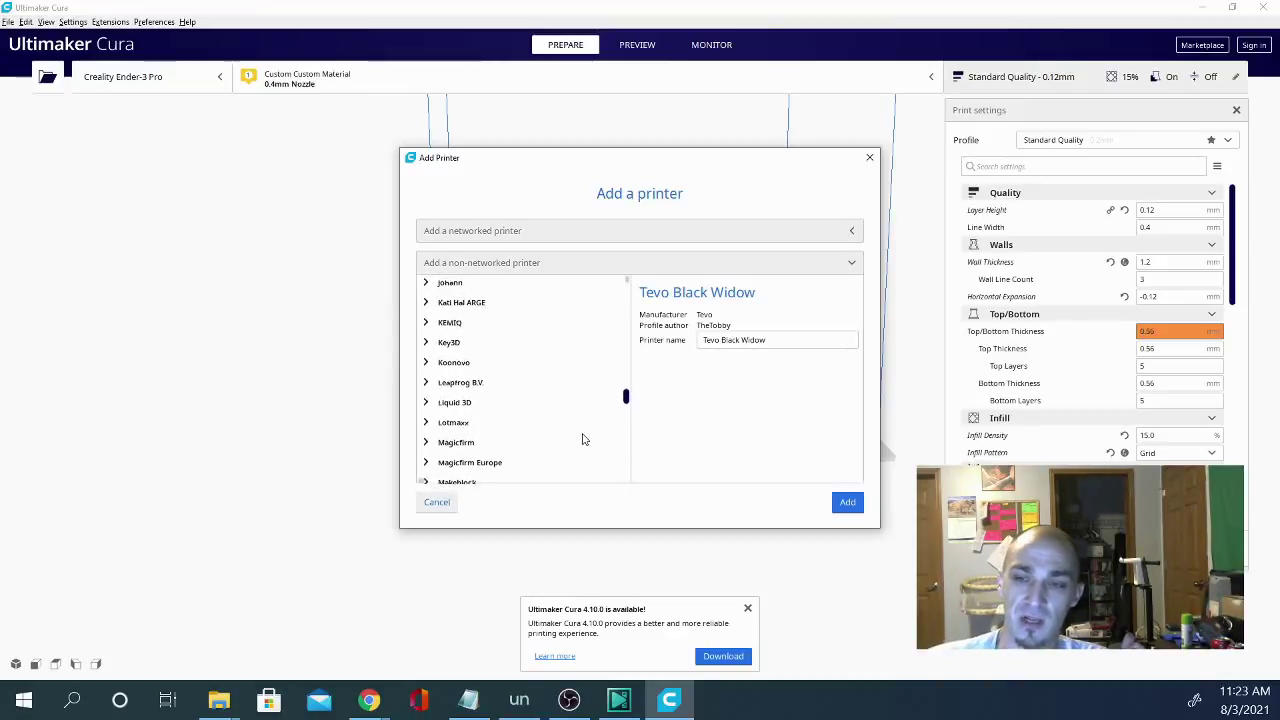
pyautogui.scroll(2, 511, 393)
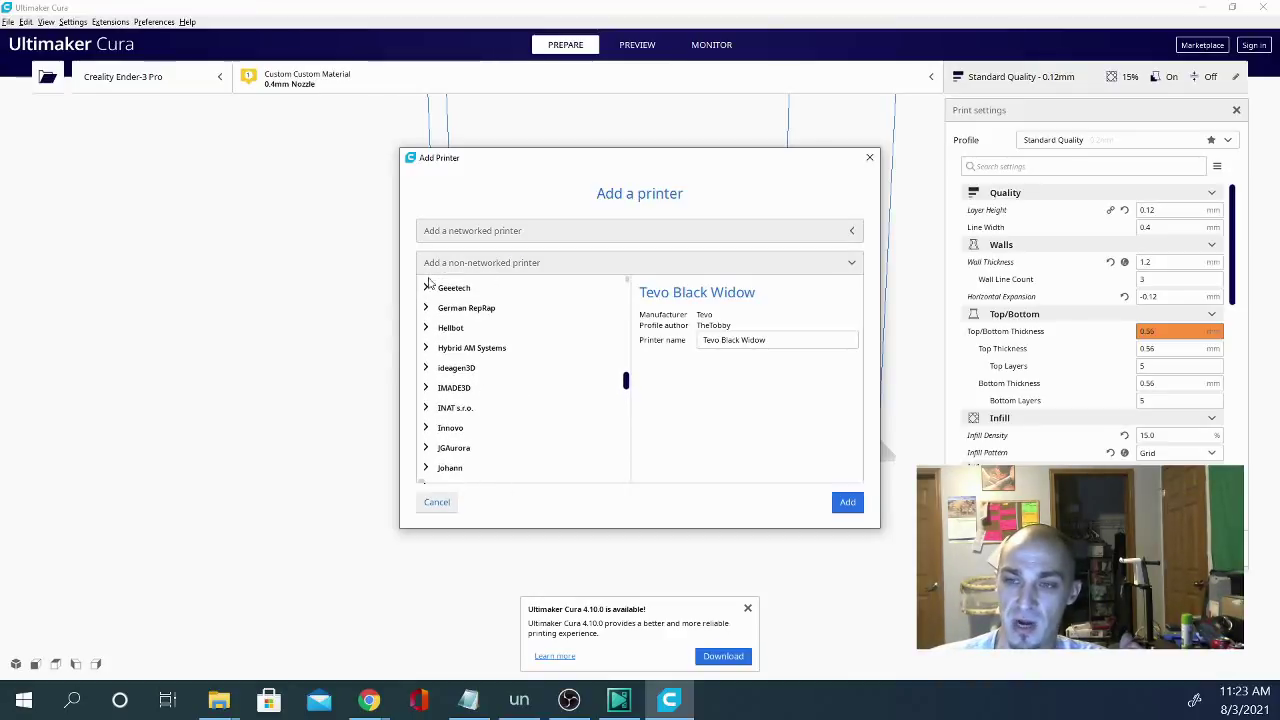
pyautogui.click(427, 310)
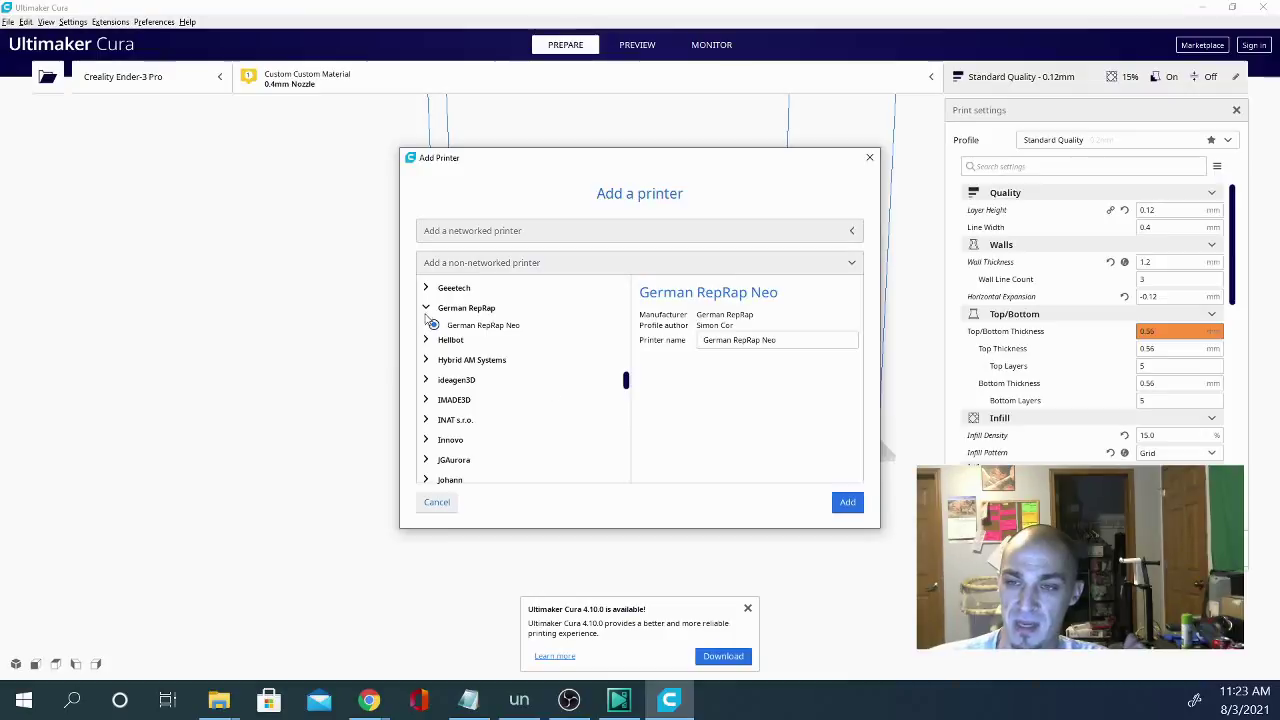
# - Expand Creality3D and select the Creality Ender-3 Pro as the base printer
pyautogui.scroll(4, 550, 400)
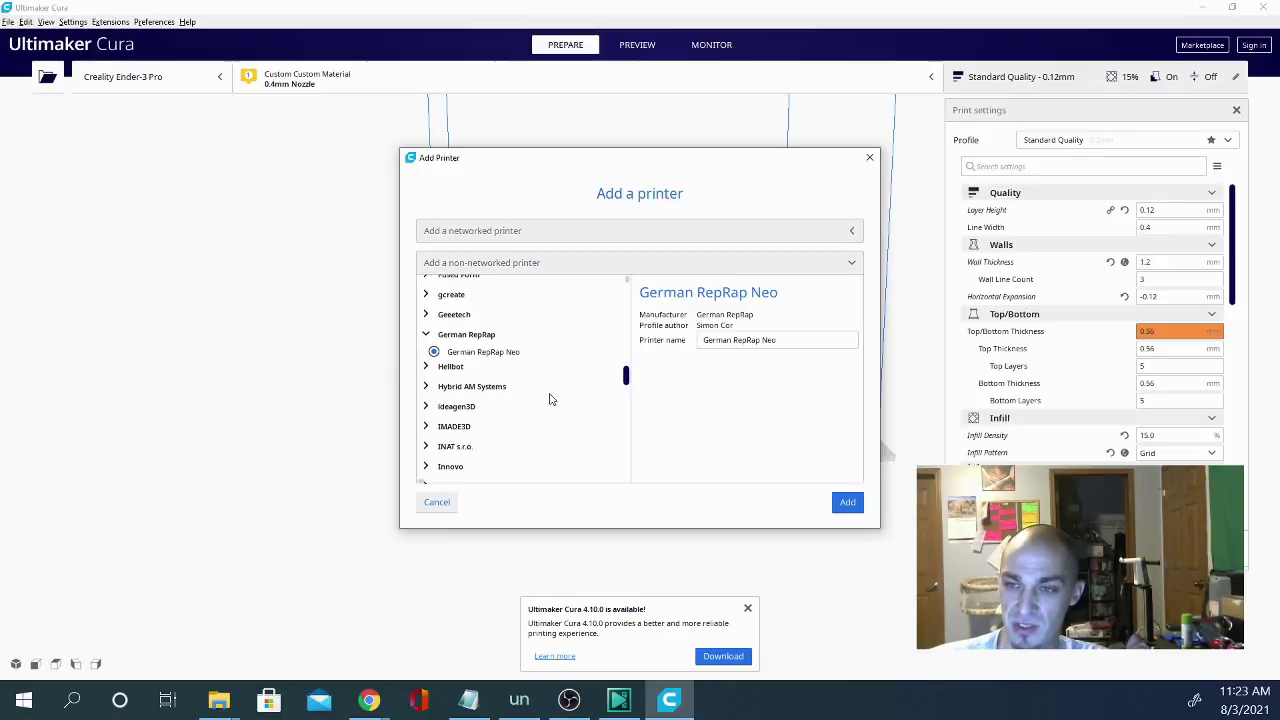
pyautogui.scroll(13, 550, 400)
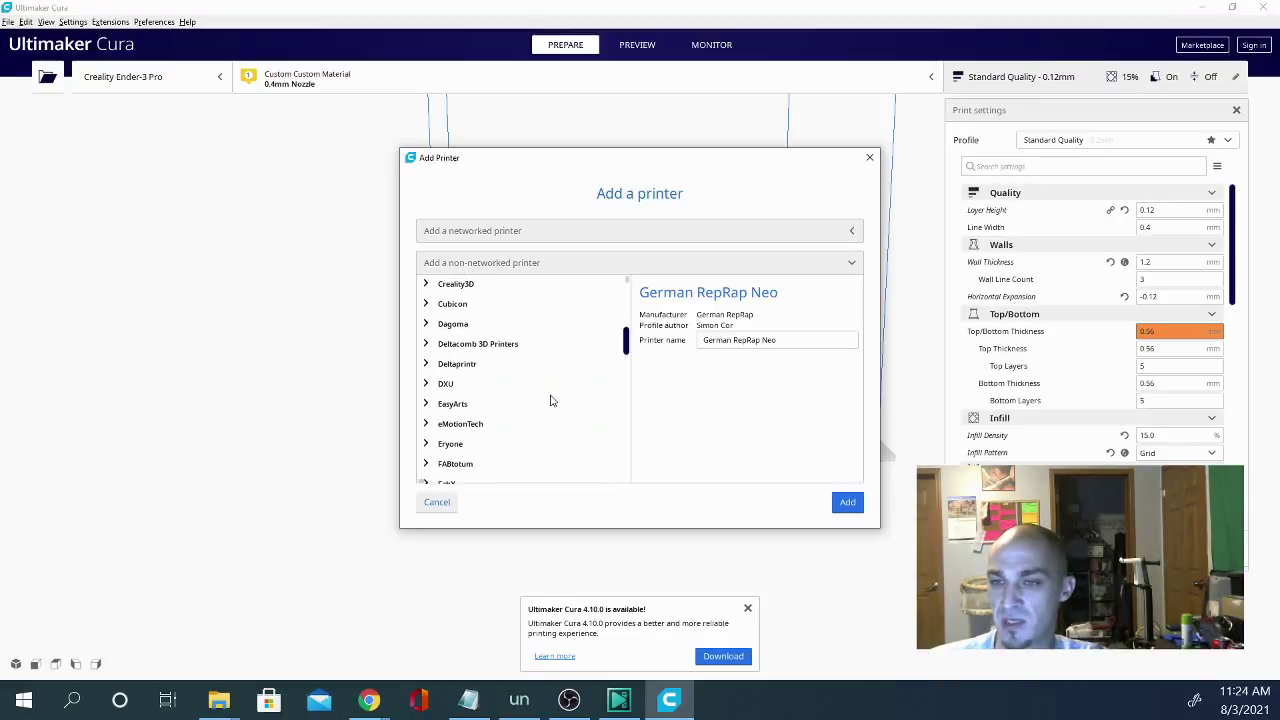
pyautogui.scroll(3, 550, 400)
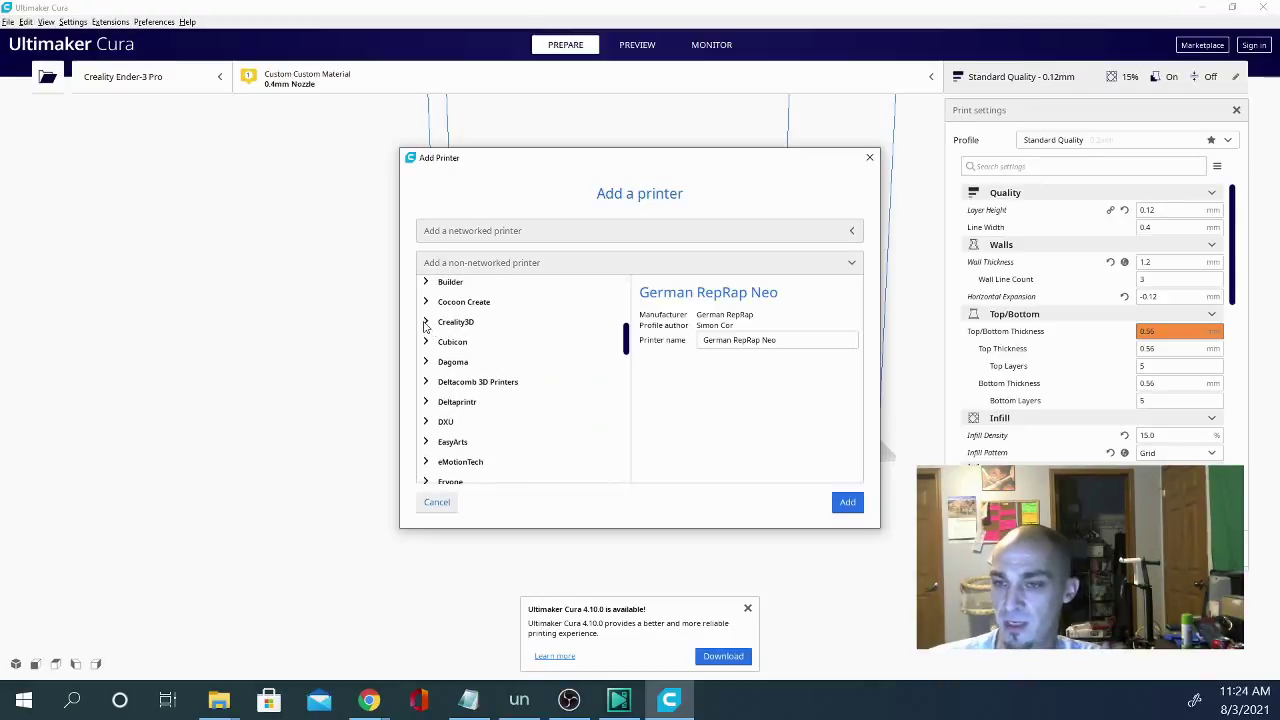
pyautogui.click(425, 322)
pyautogui.scroll(-3, 602, 388)
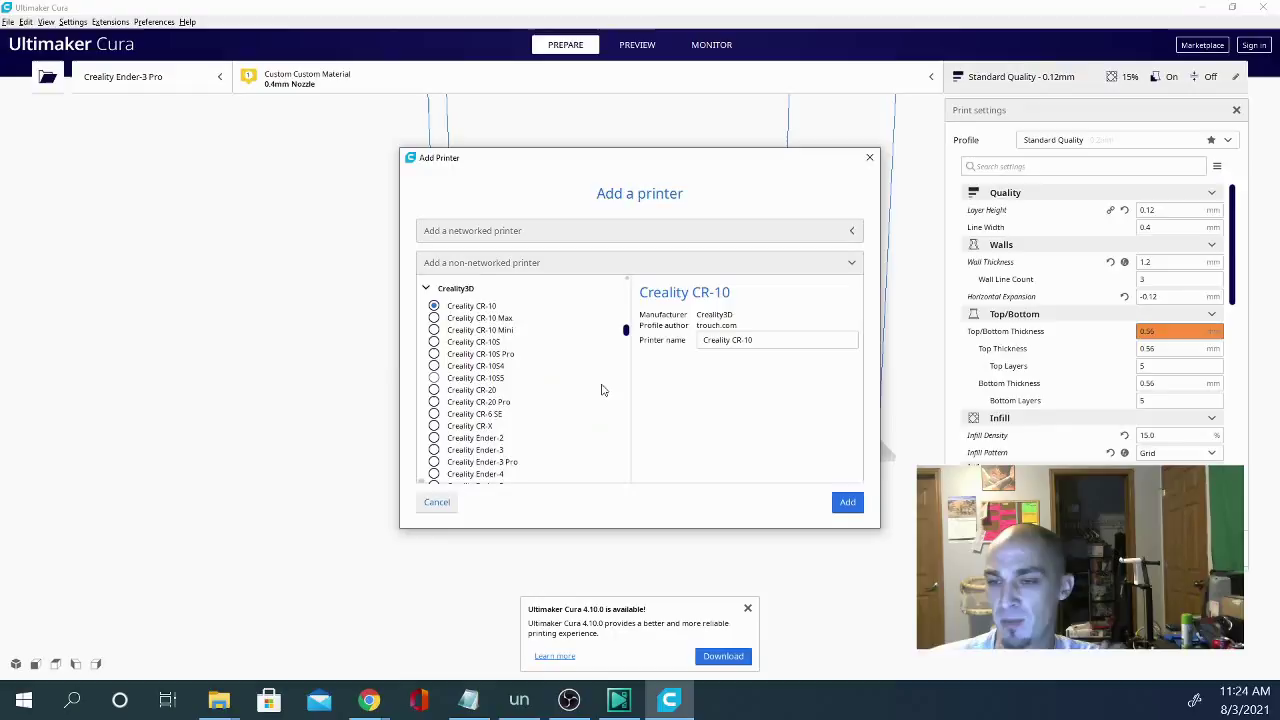
pyautogui.scroll(-3, 602, 388)
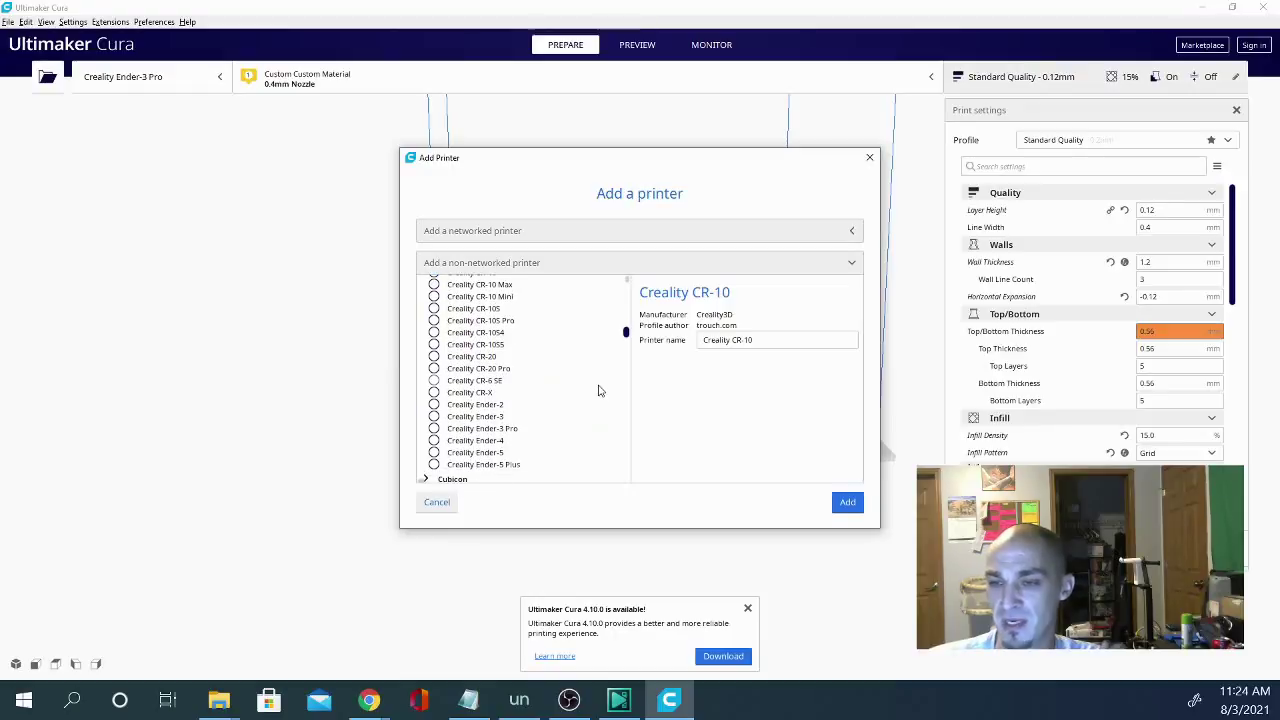
pyautogui.click(434, 429)
pyautogui.moveTo(604, 710)
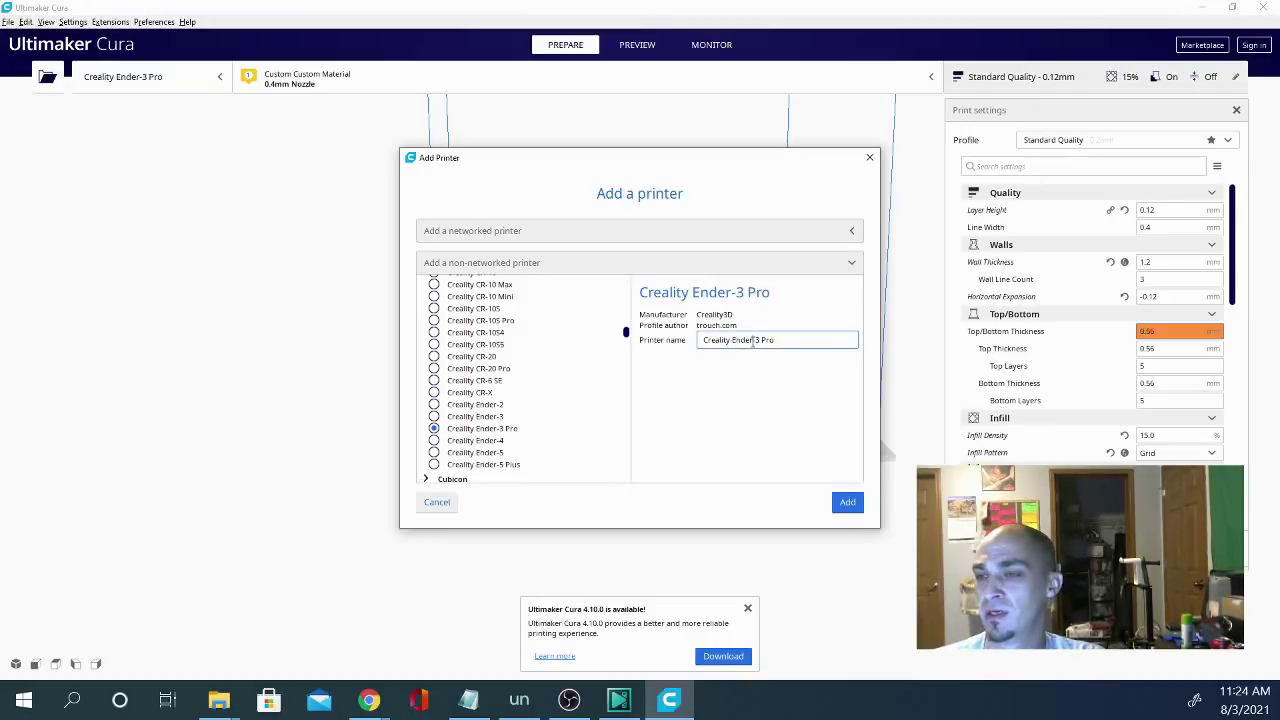
# - Replace the printer name 'Creality Ender-3 Pro' with 'Artillery Genius'
pyautogui.moveTo(790, 340); pyautogui.dragTo(562, 333)
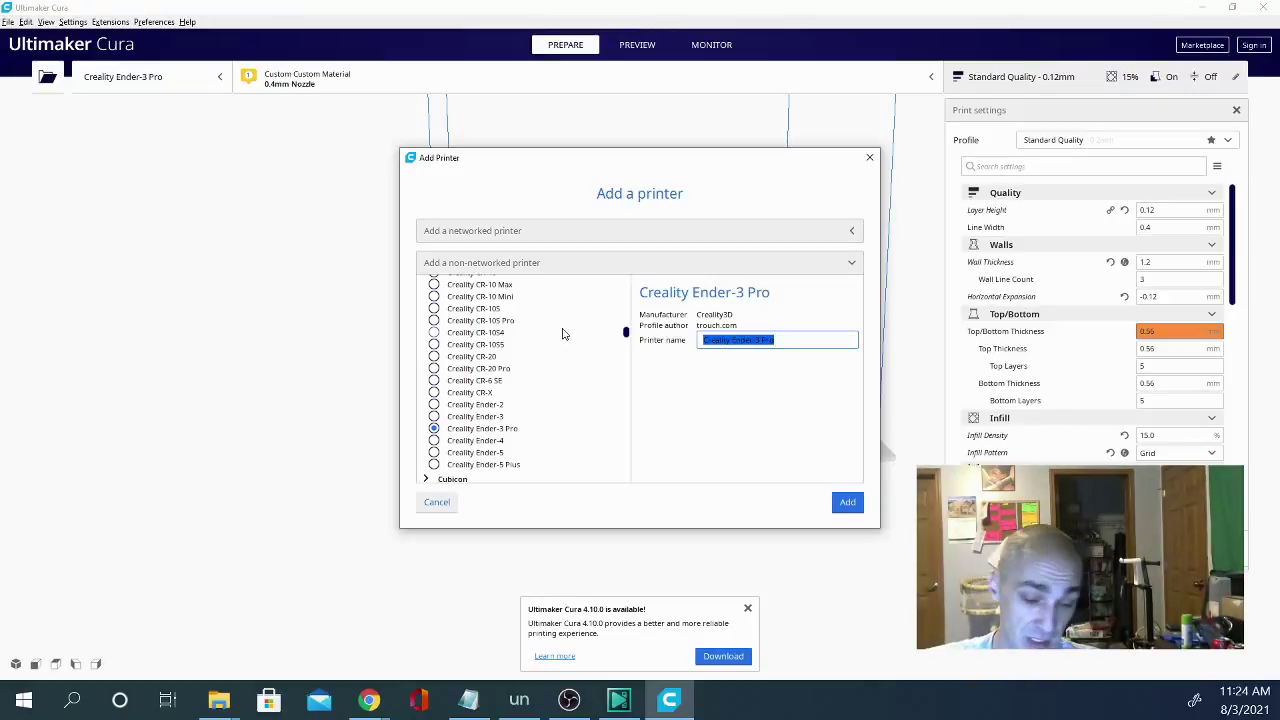
pyautogui.write('Artille')
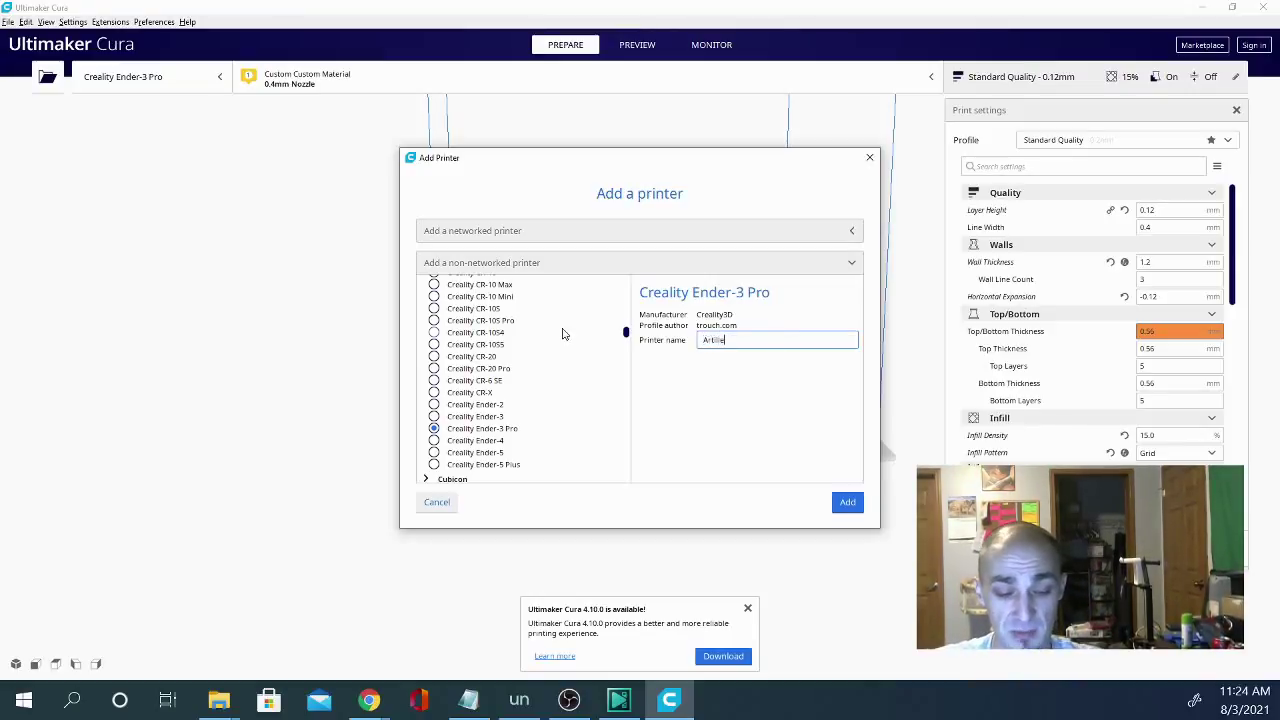
pyautogui.write('ry Genius')
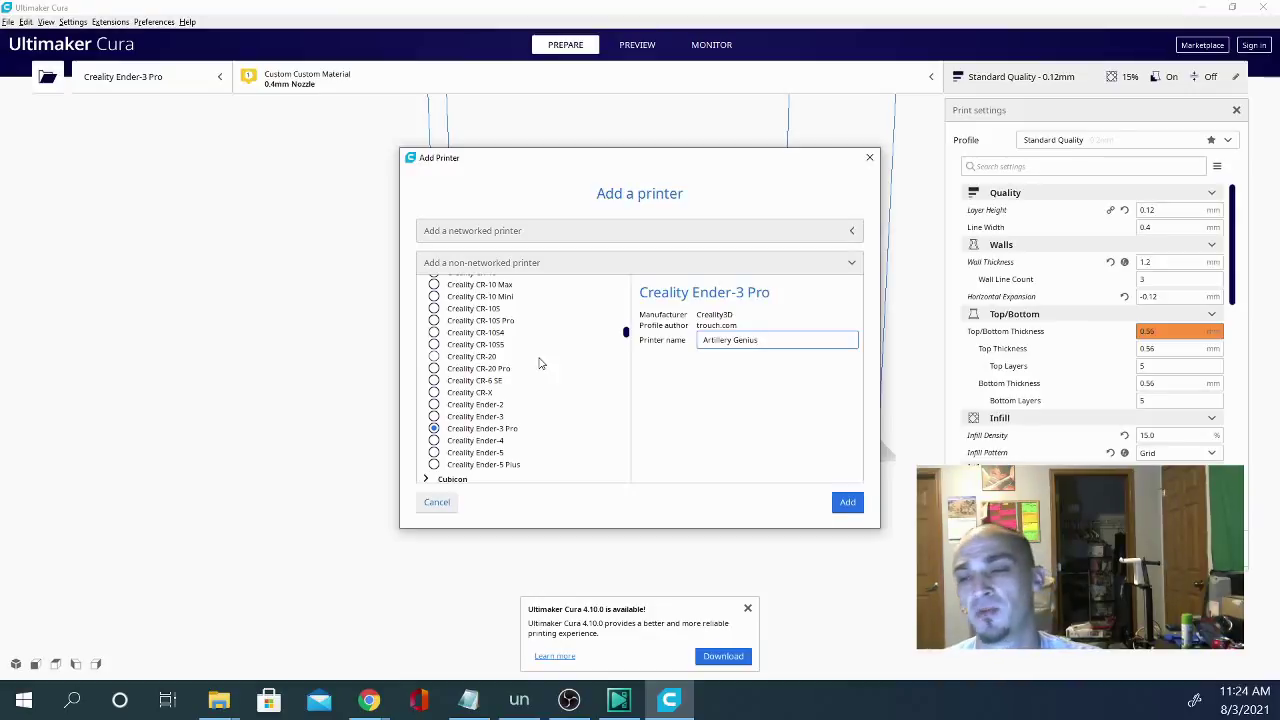
pyautogui.scroll(-3, 490, 380)
pyautogui.scroll(-3, 500, 455)
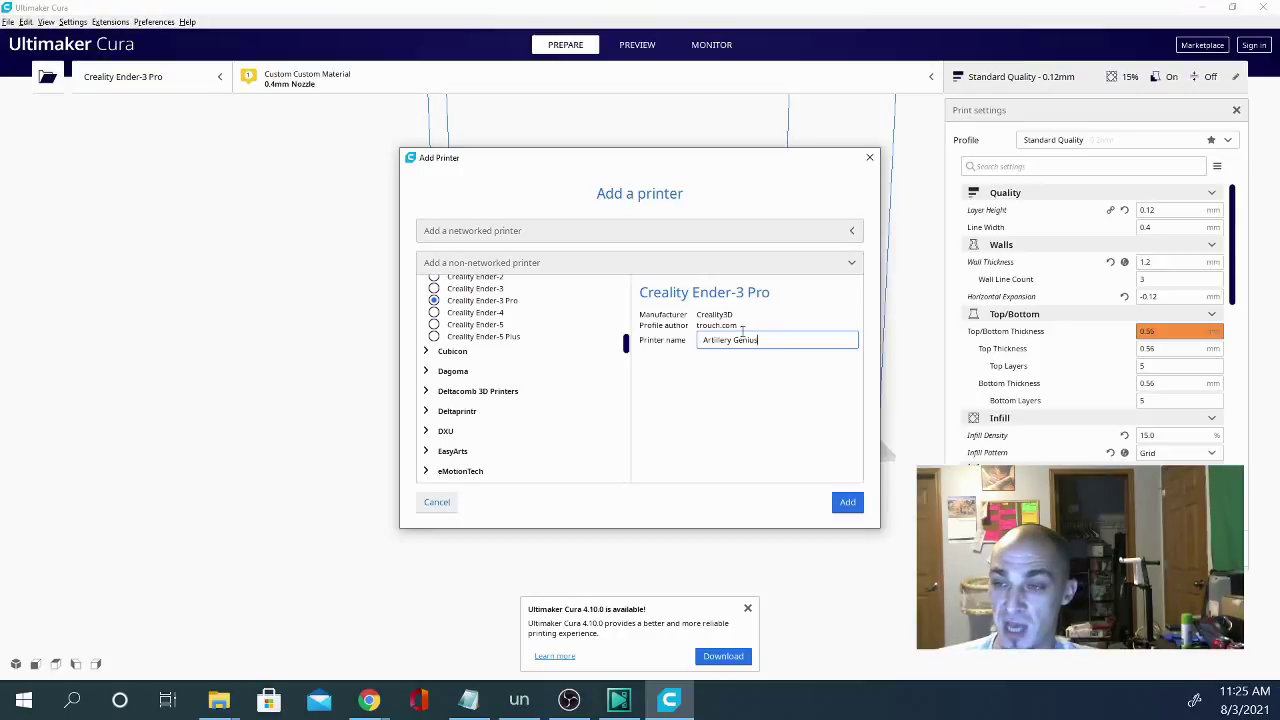
# - Add the Artillery Genius printer and change its X width and Y depth from 220 to 230 mm
pyautogui.click(846, 503)
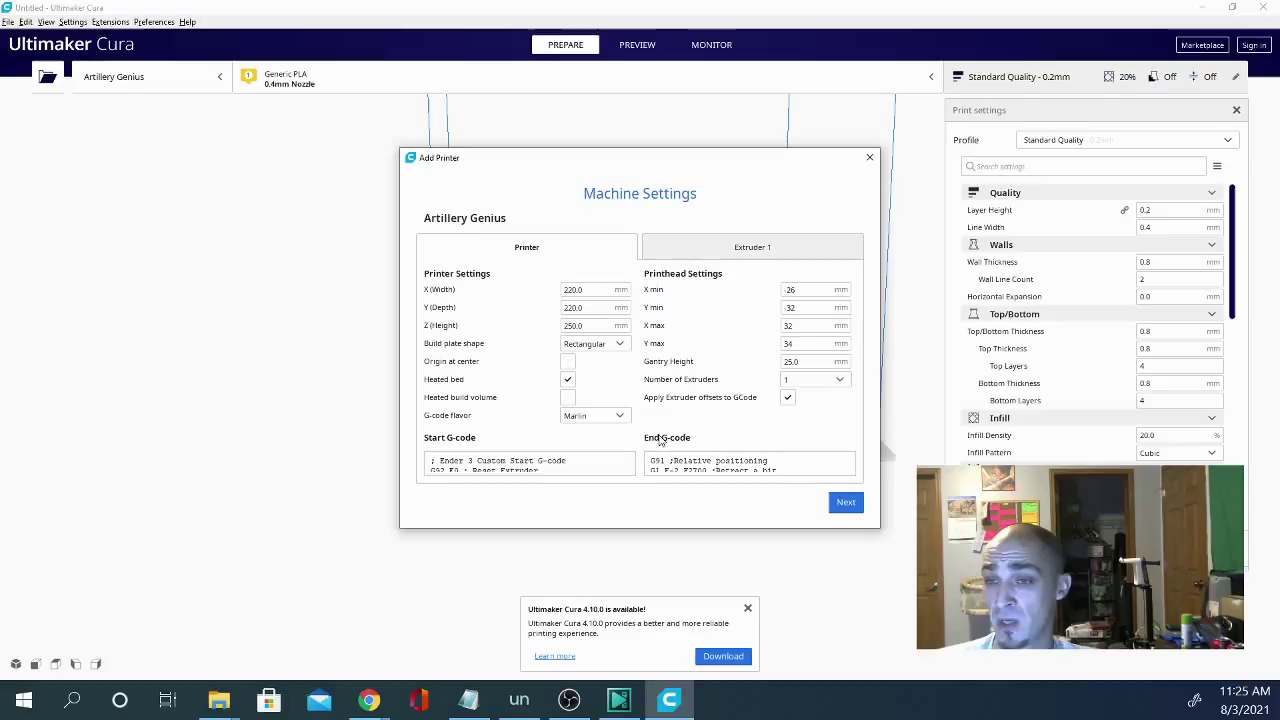
pyautogui.doubleClick(592, 288)
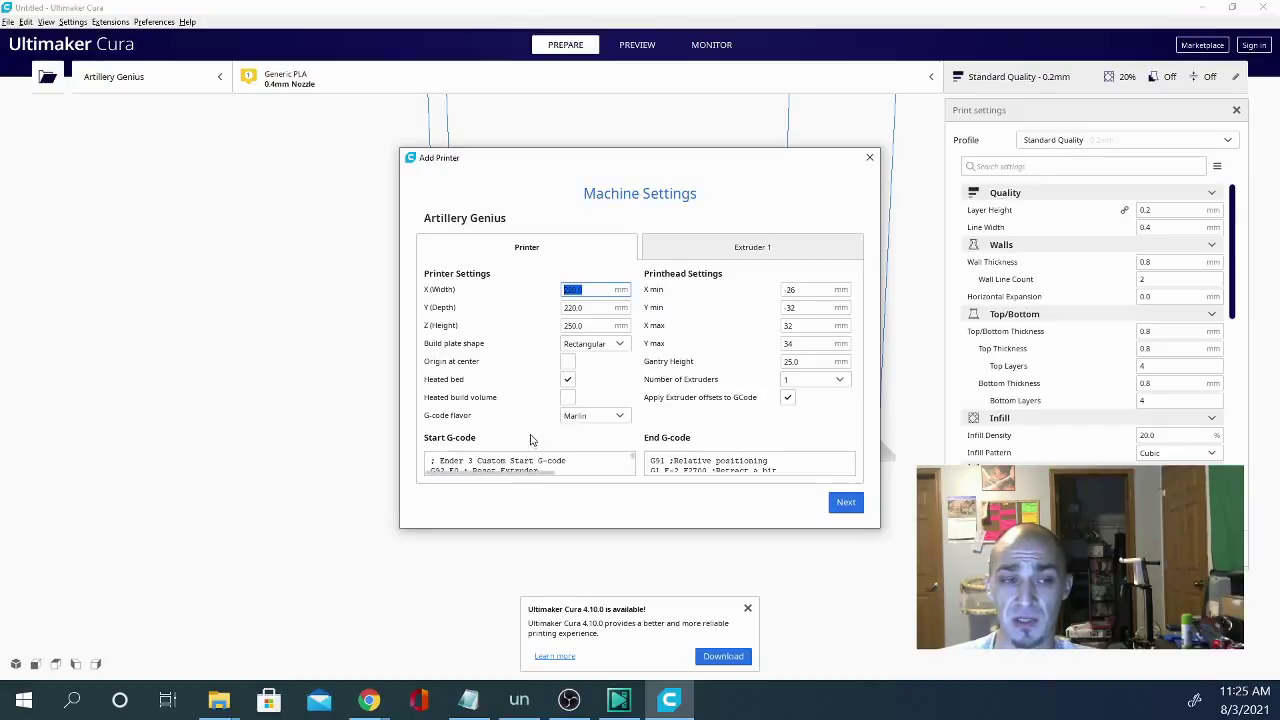
pyautogui.write('230')
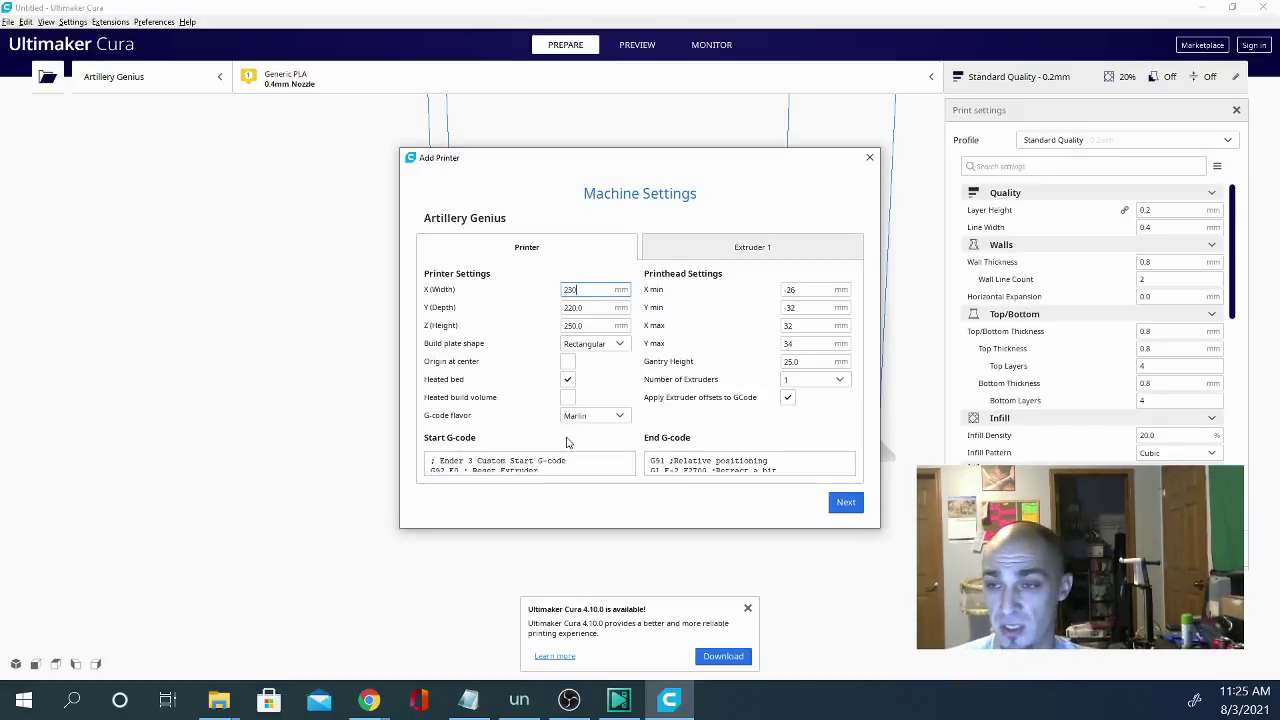
pyautogui.press('Tab')
pyautogui.write('23')
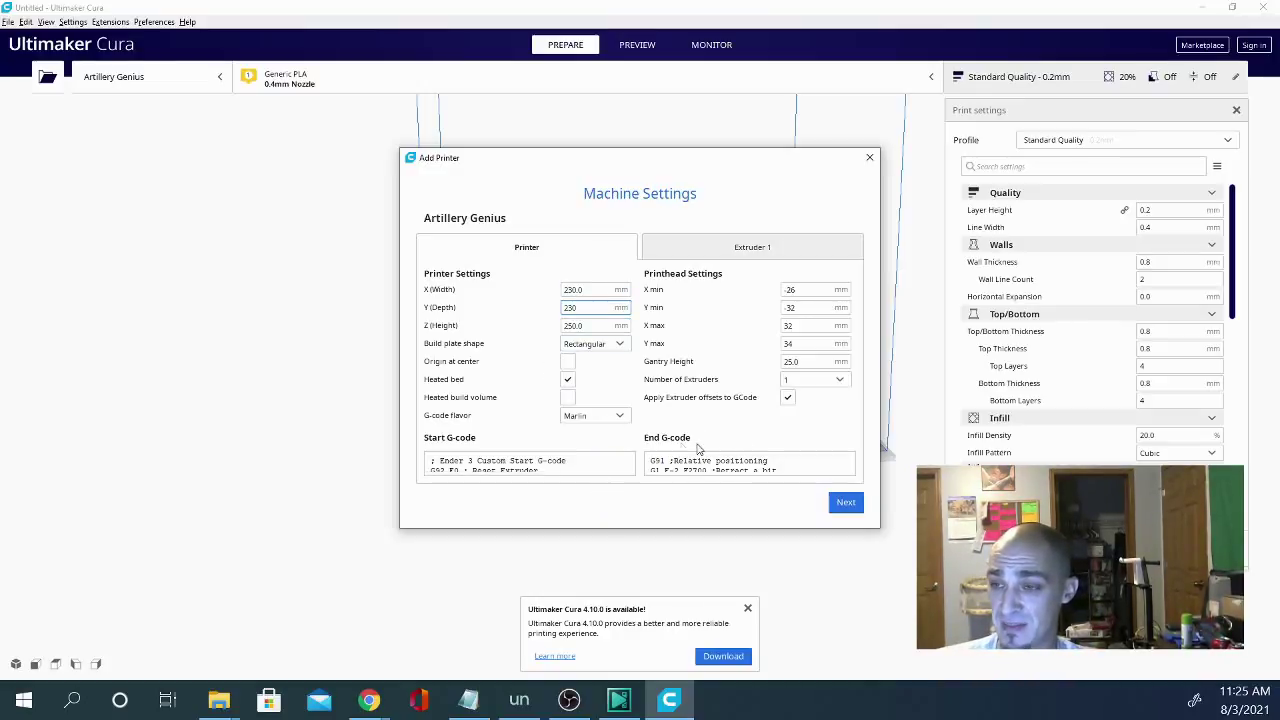
# - Review the Start and End G-code in Machine Settings
pyautogui.moveTo(554, 462); pyautogui.dragTo(415, 494)
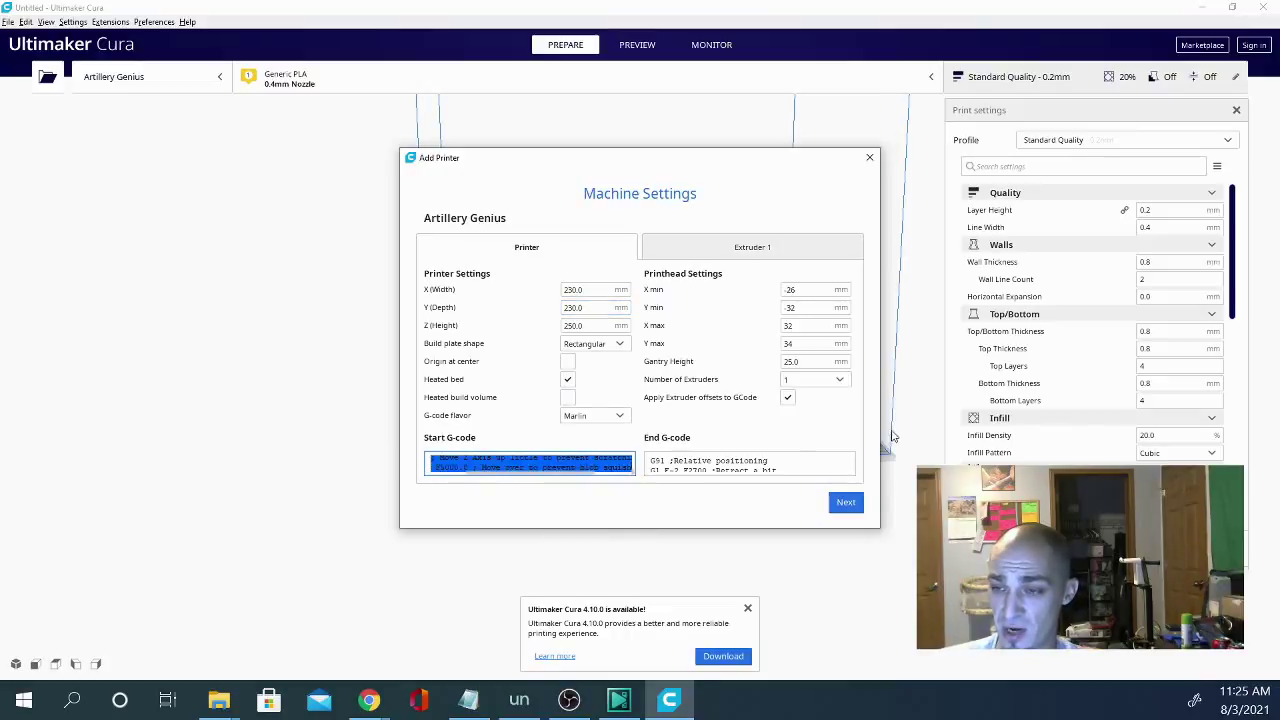
pyautogui.click(748, 458)
pyautogui.hotkey('ctrl', 'a')
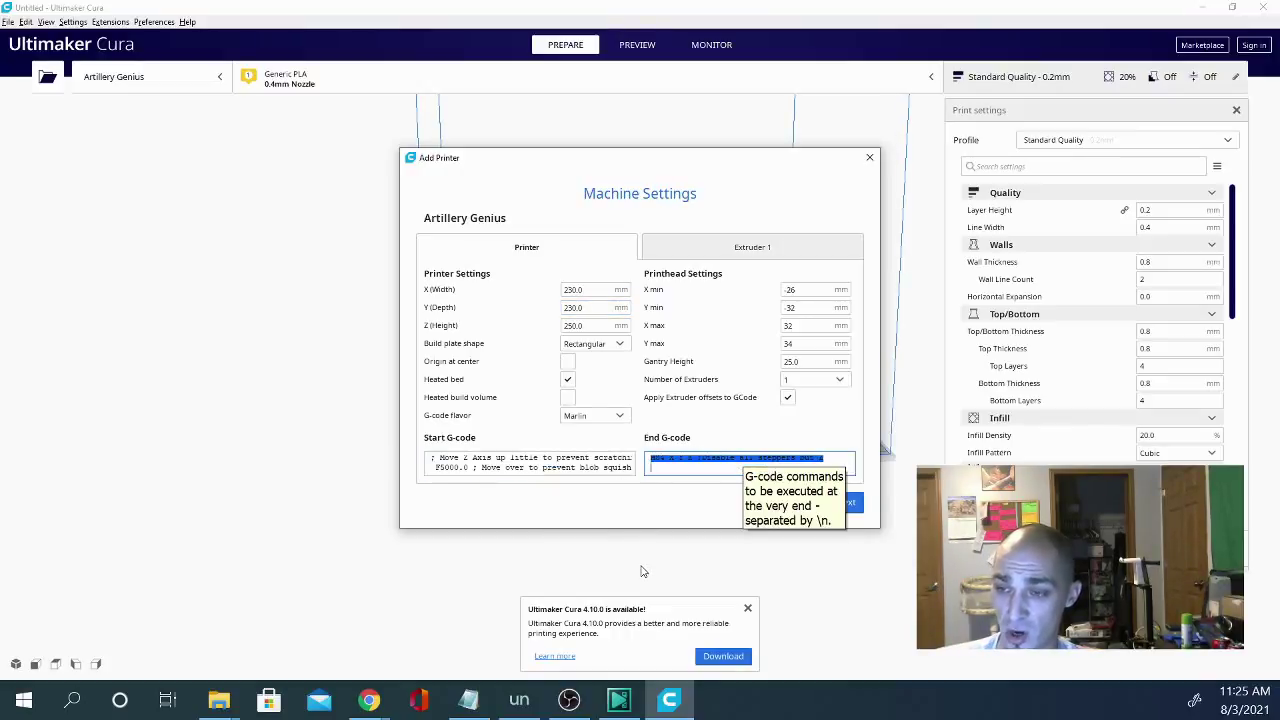
pyautogui.click(600, 463)
pyautogui.hotkey('ctrl', 'a')
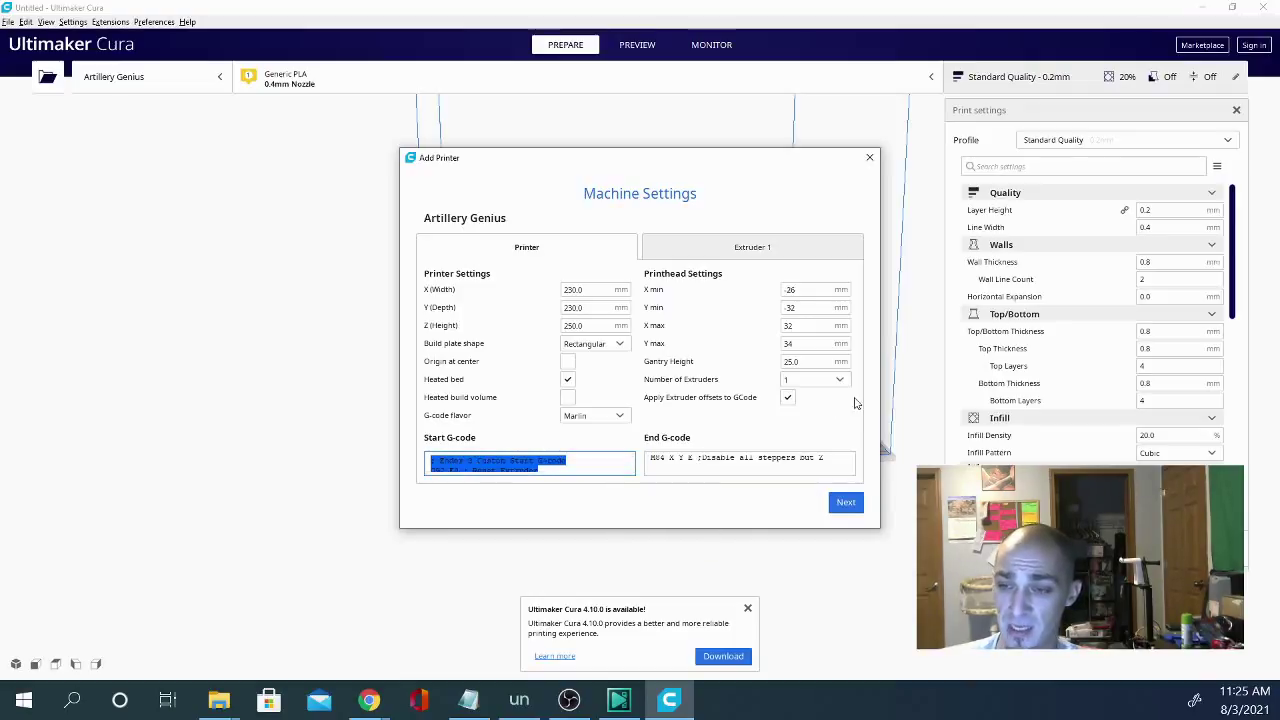
pyautogui.scroll(-2, 548, 460)
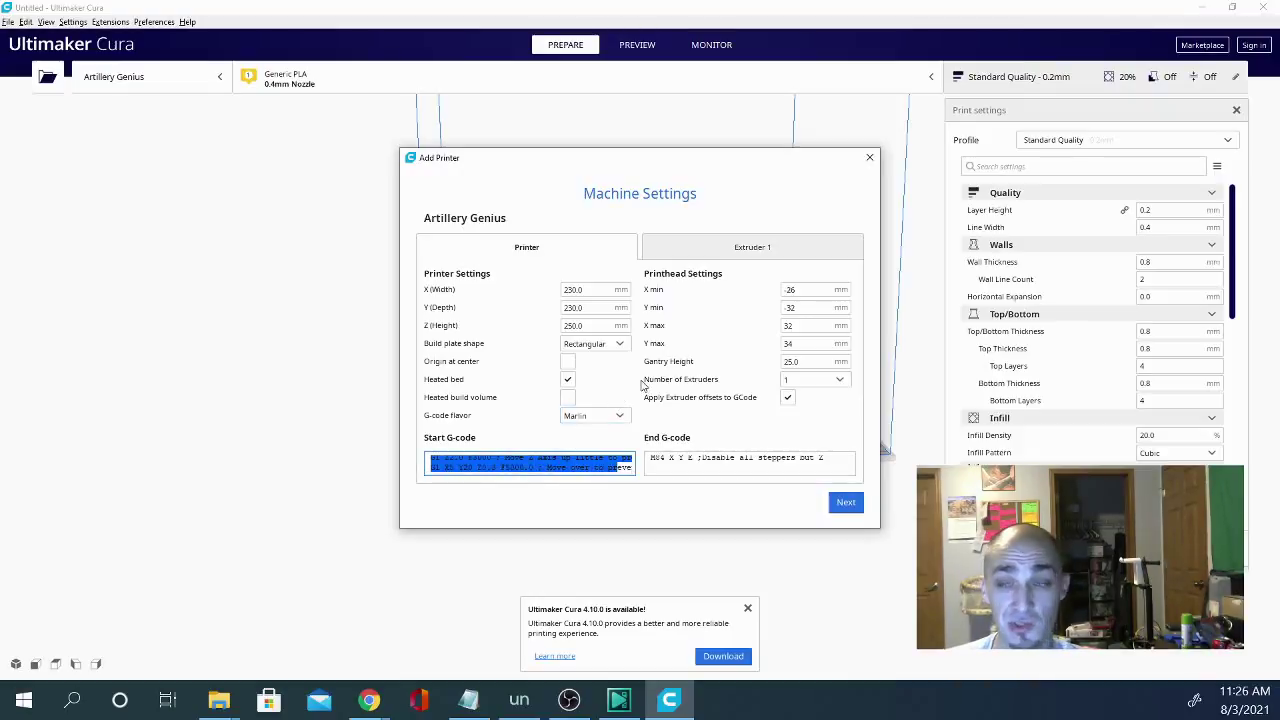
# - Close Machine Settings to make Artillery Genius the active printer, then scroll the print settings panel
pyautogui.click(845, 503)
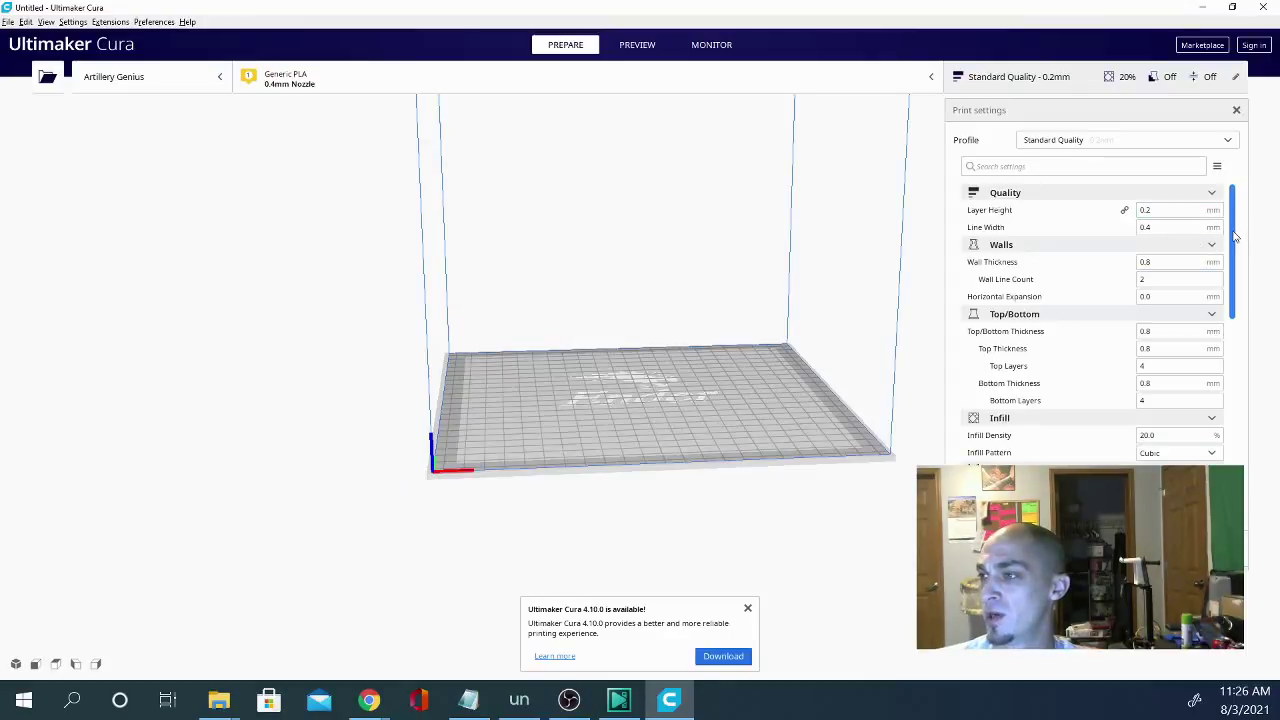
pyautogui.moveTo(1234, 234); pyautogui.dragTo(1245, 456)
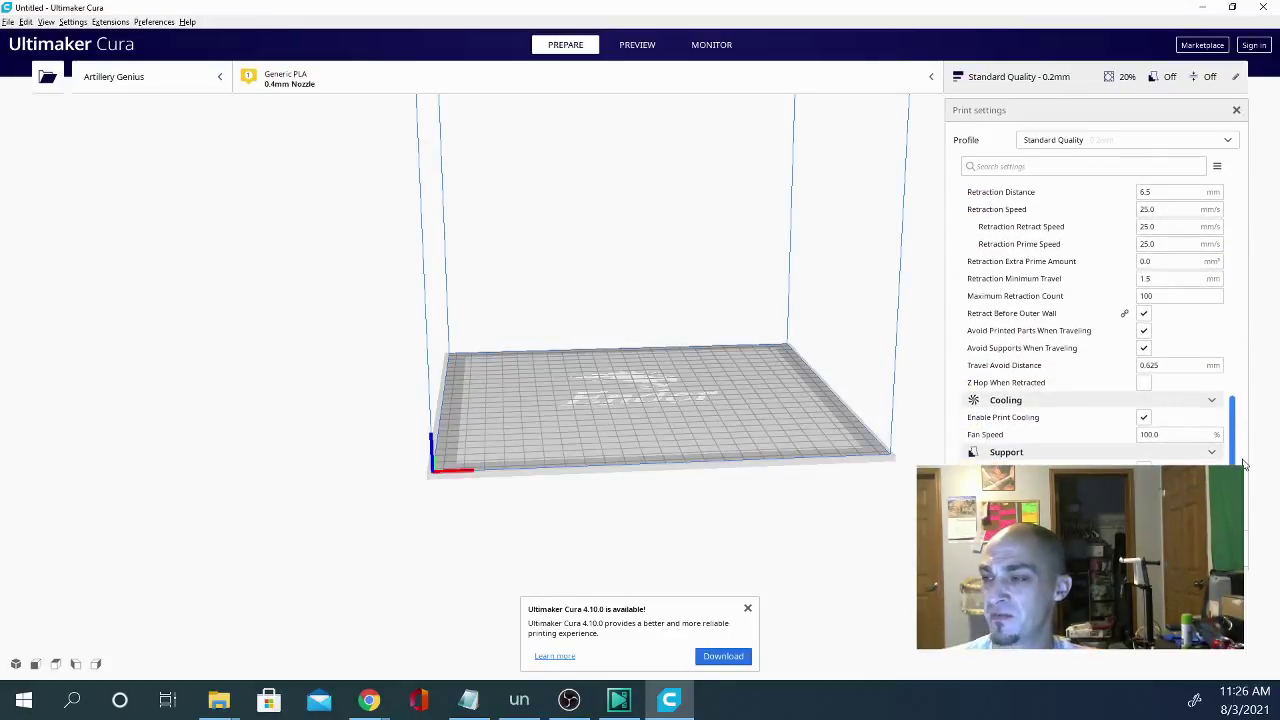
pyautogui.moveTo(1013, 430)
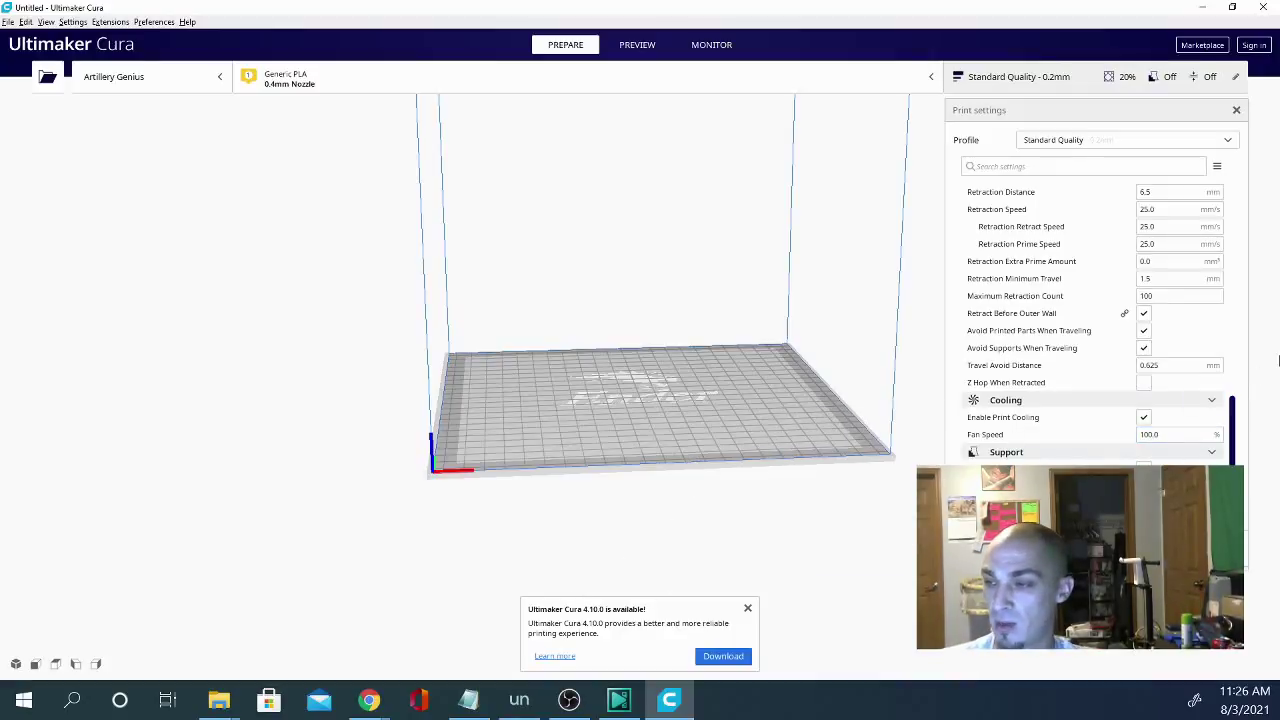
pyautogui.moveTo(1238, 428); pyautogui.dragTo(1245, 225)
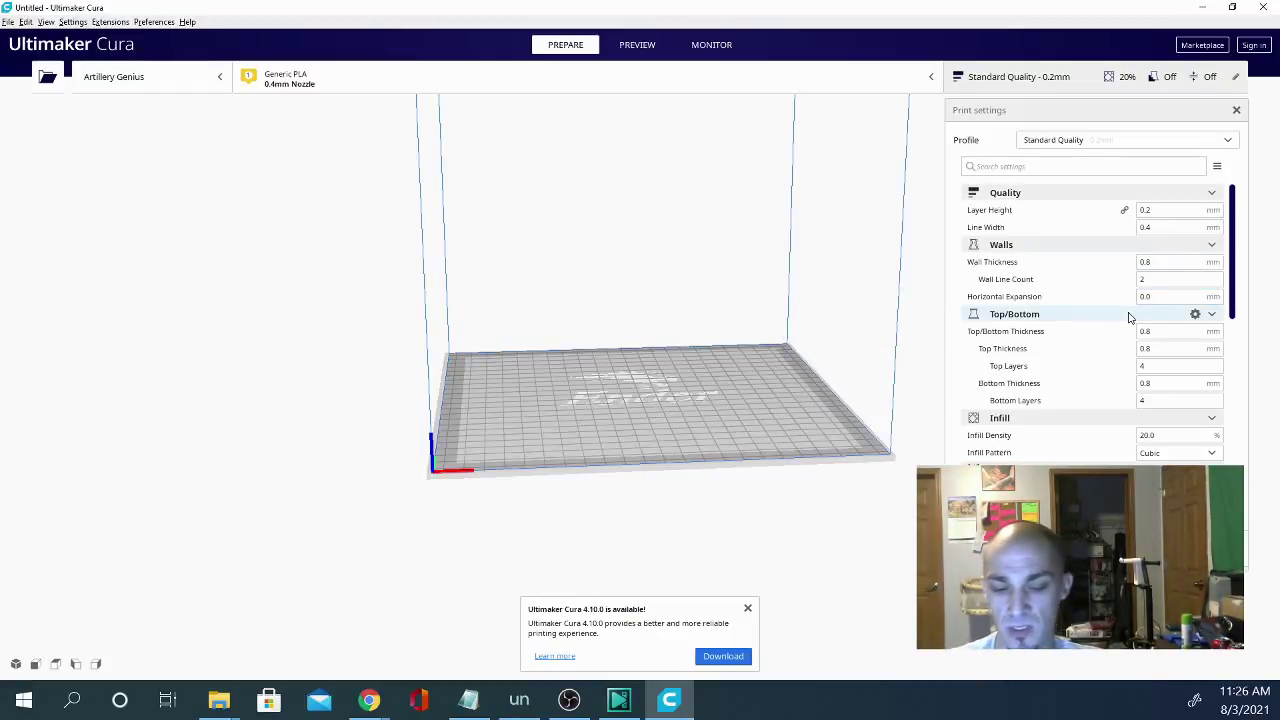
pyautogui.hotkey('alt', 'Tab')
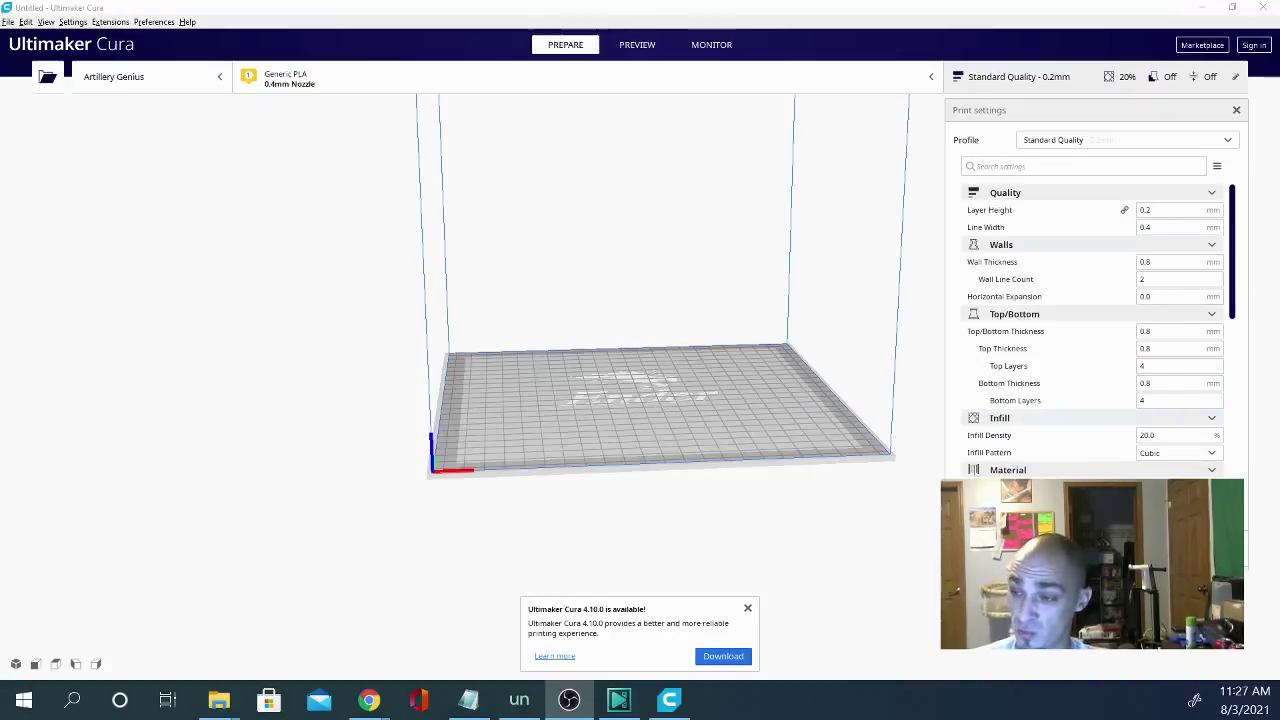
pyautogui.scroll(-1, 1115, 440)
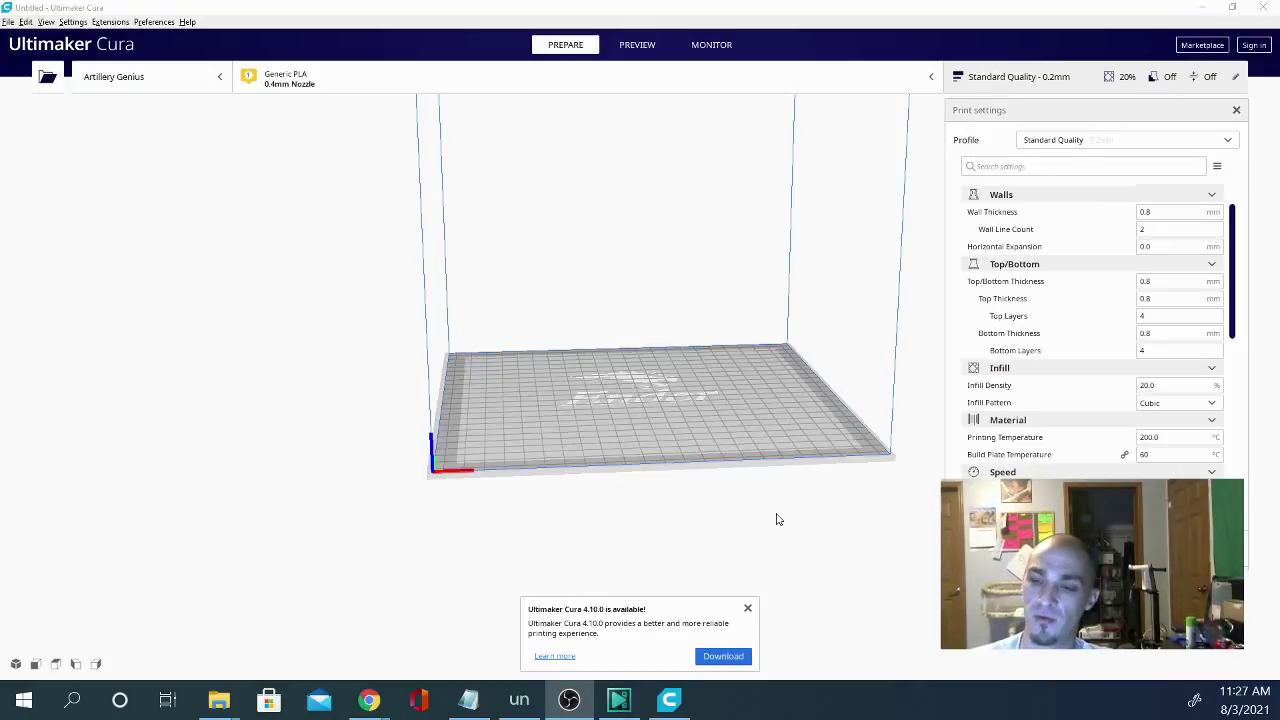
pyautogui.scroll(1, 783, 503)
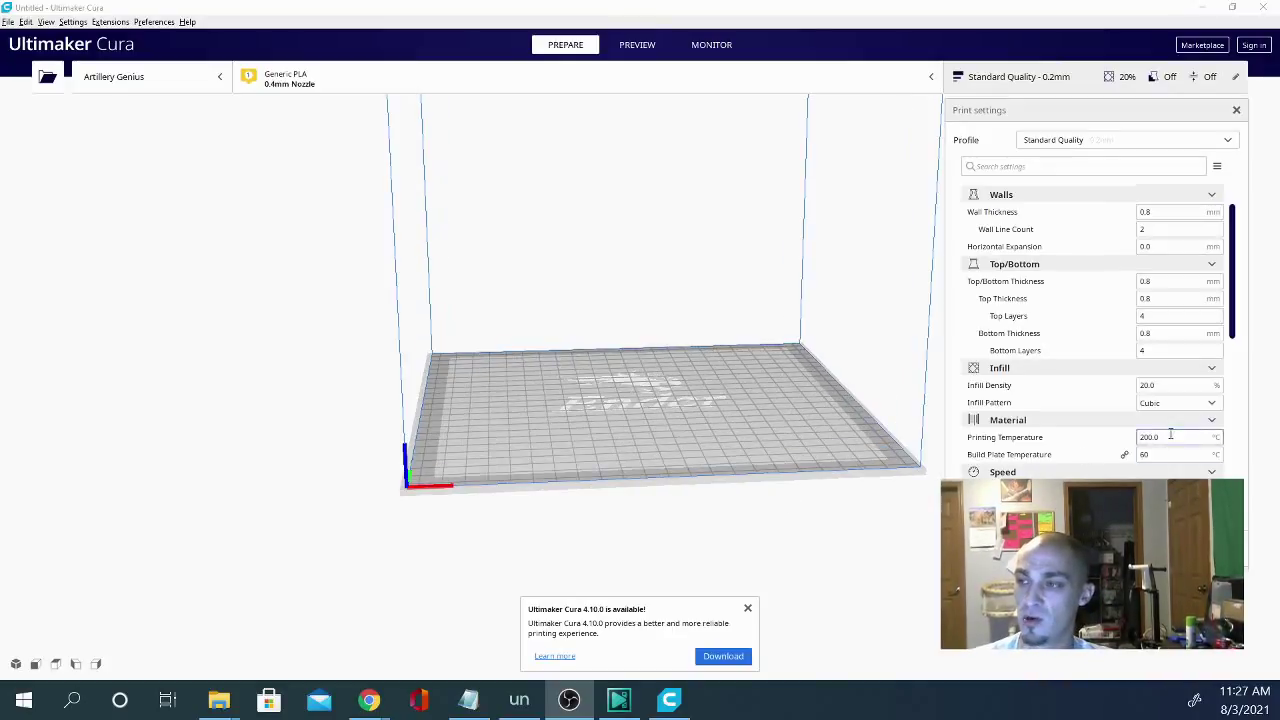
pyautogui.scroll(1, 1177, 434)
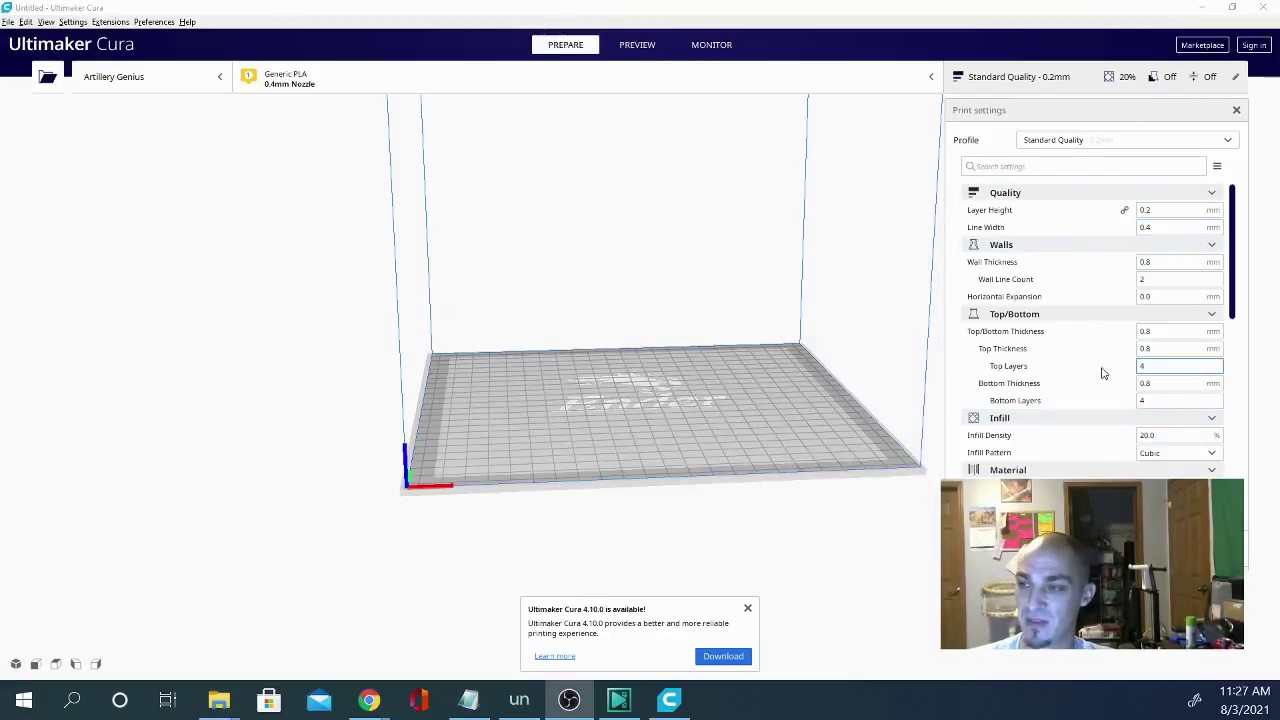
pyautogui.scroll(-3, 1107, 405)
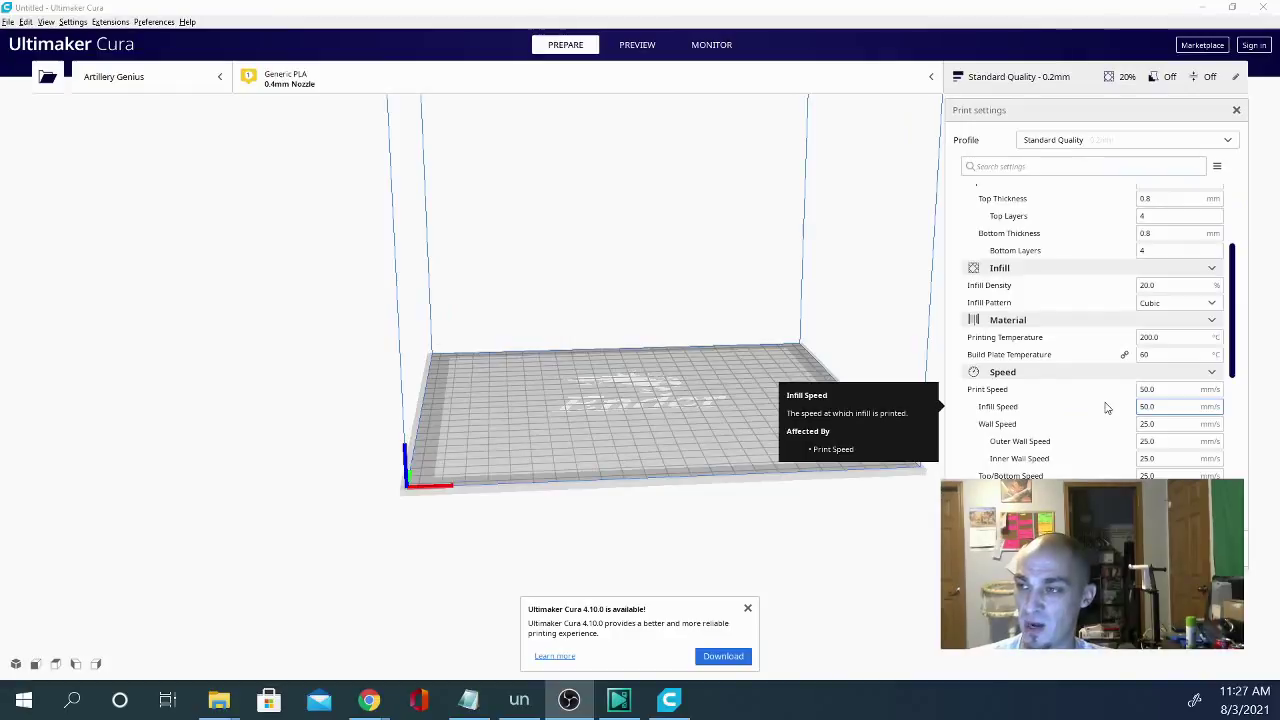
pyautogui.scroll(2, 1107, 405)
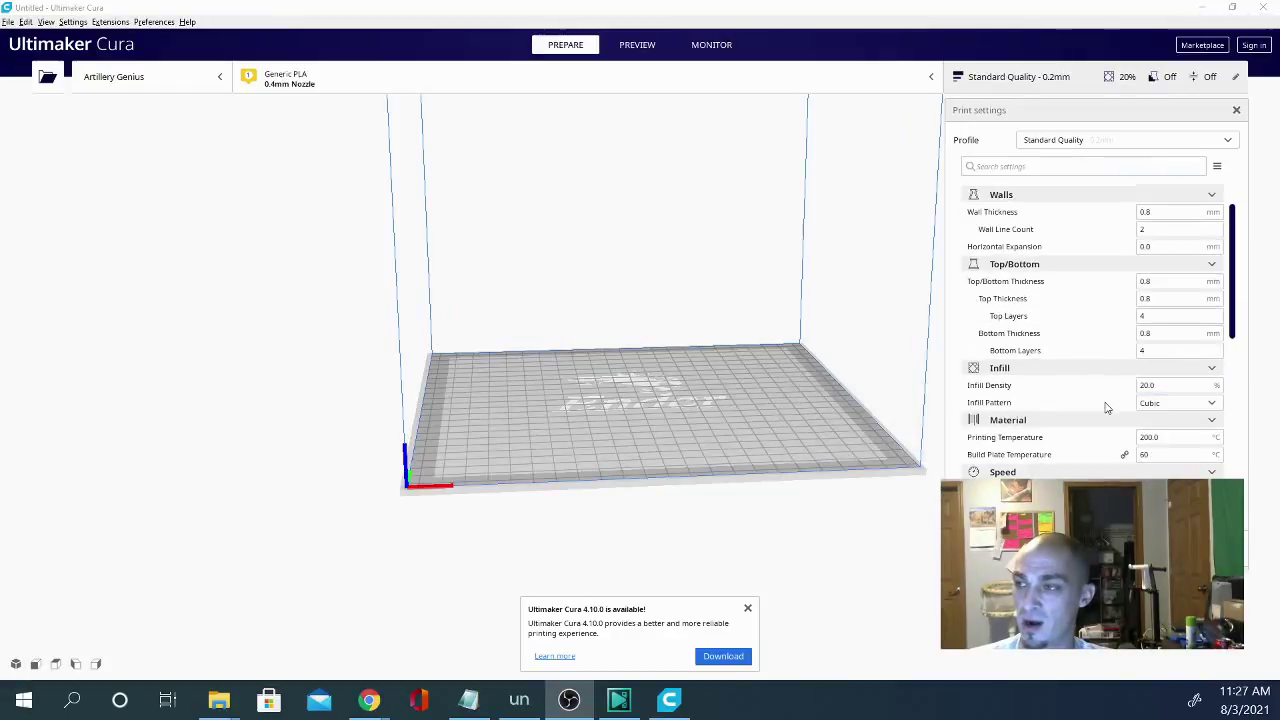
pyautogui.doubleClick(1144, 229)
pyautogui.write('3')
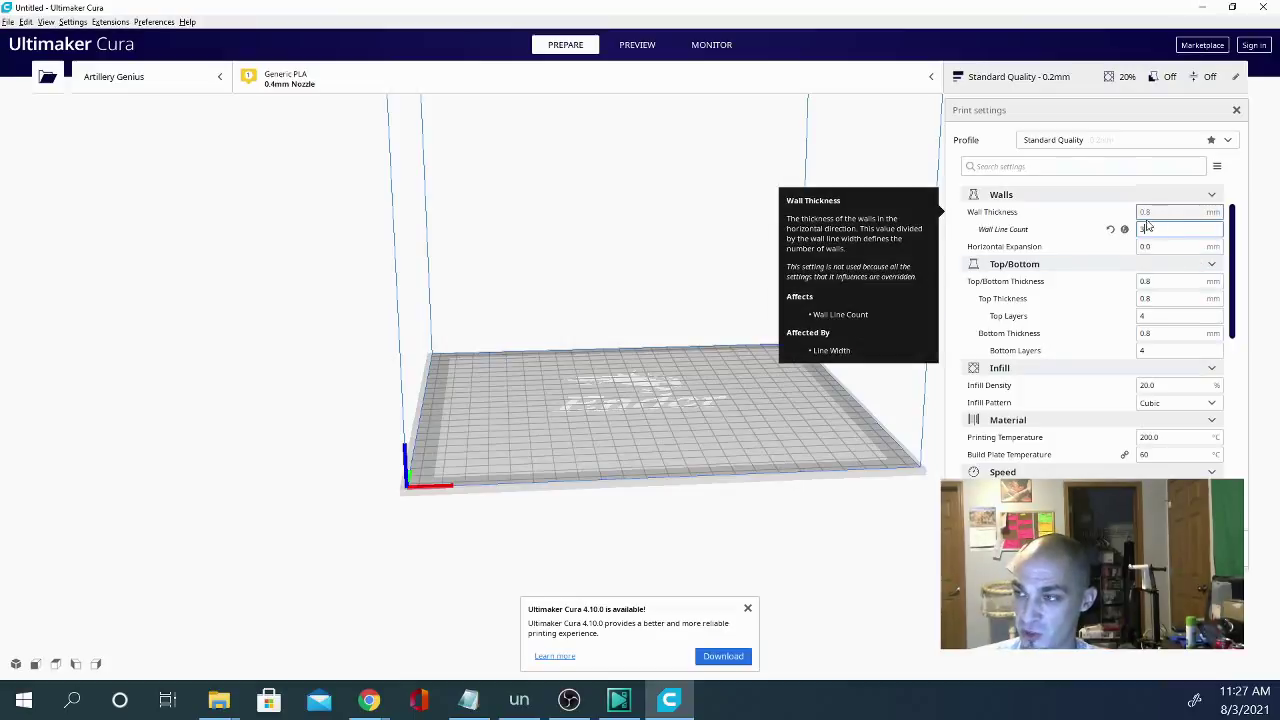
pyautogui.click(1111, 230)
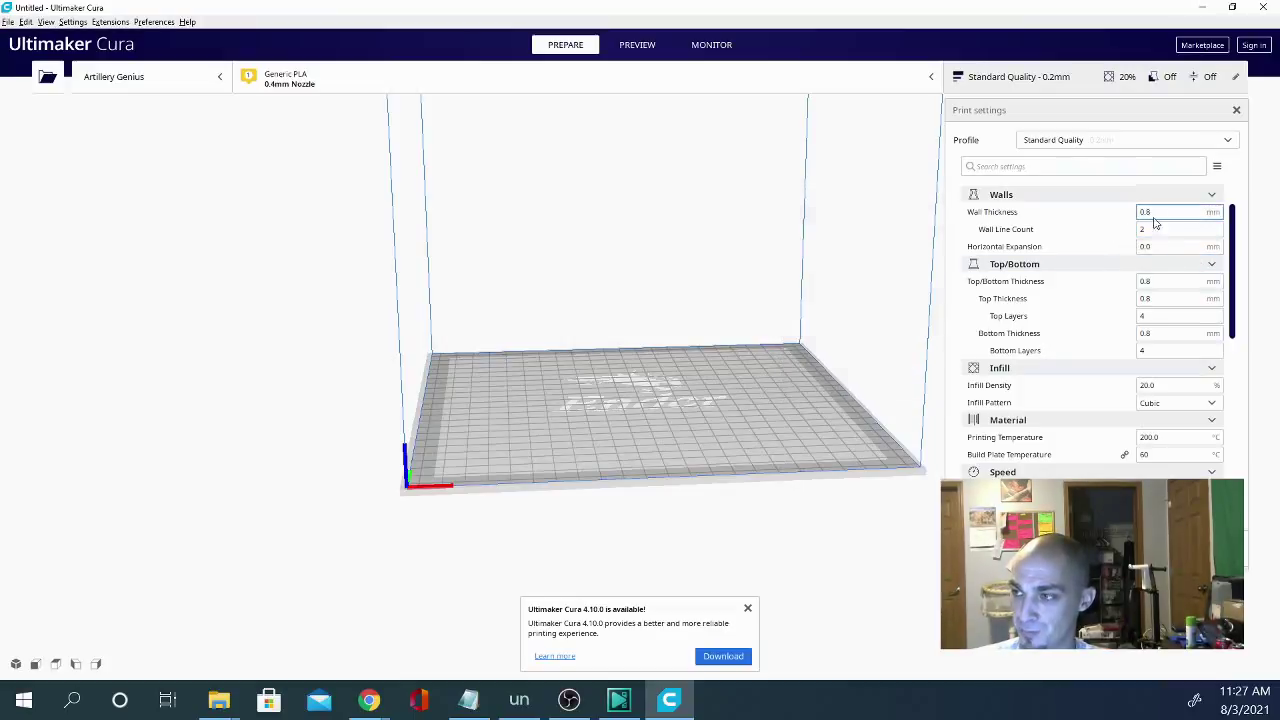
pyautogui.doubleClick(1147, 213)
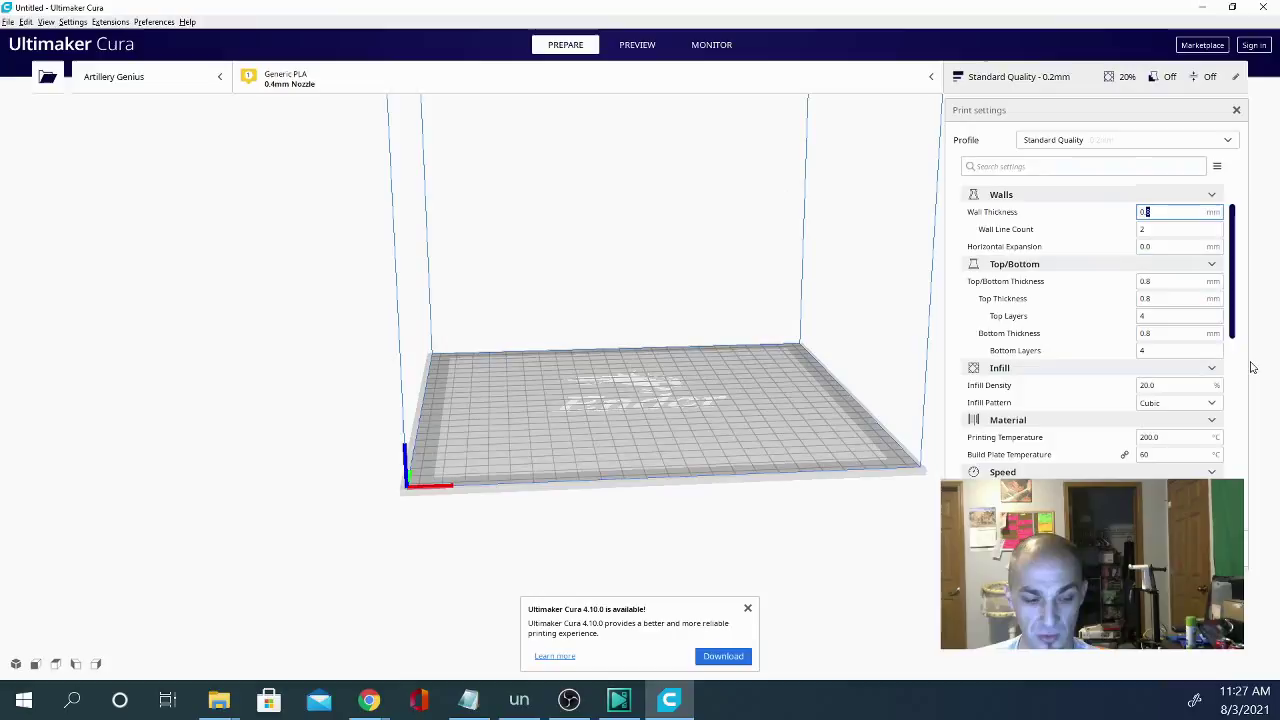
pyautogui.write('0.12')
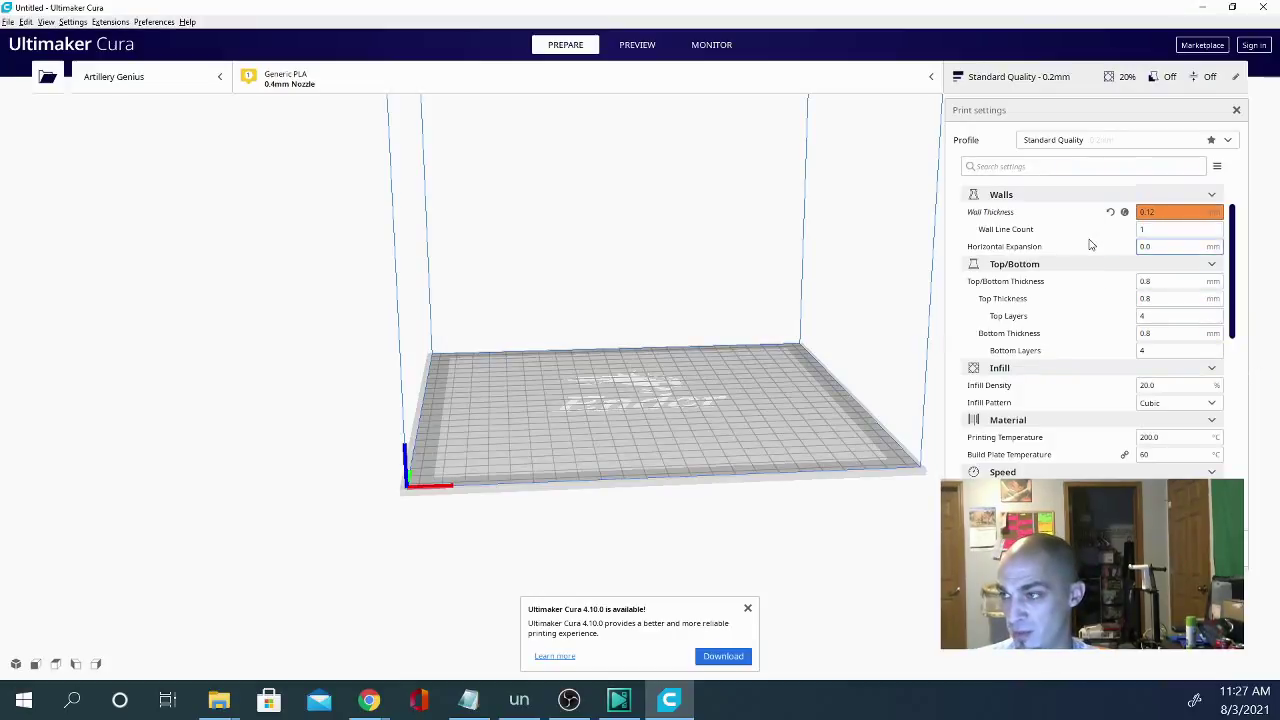
pyautogui.press('Tab')
pyautogui.write('3')
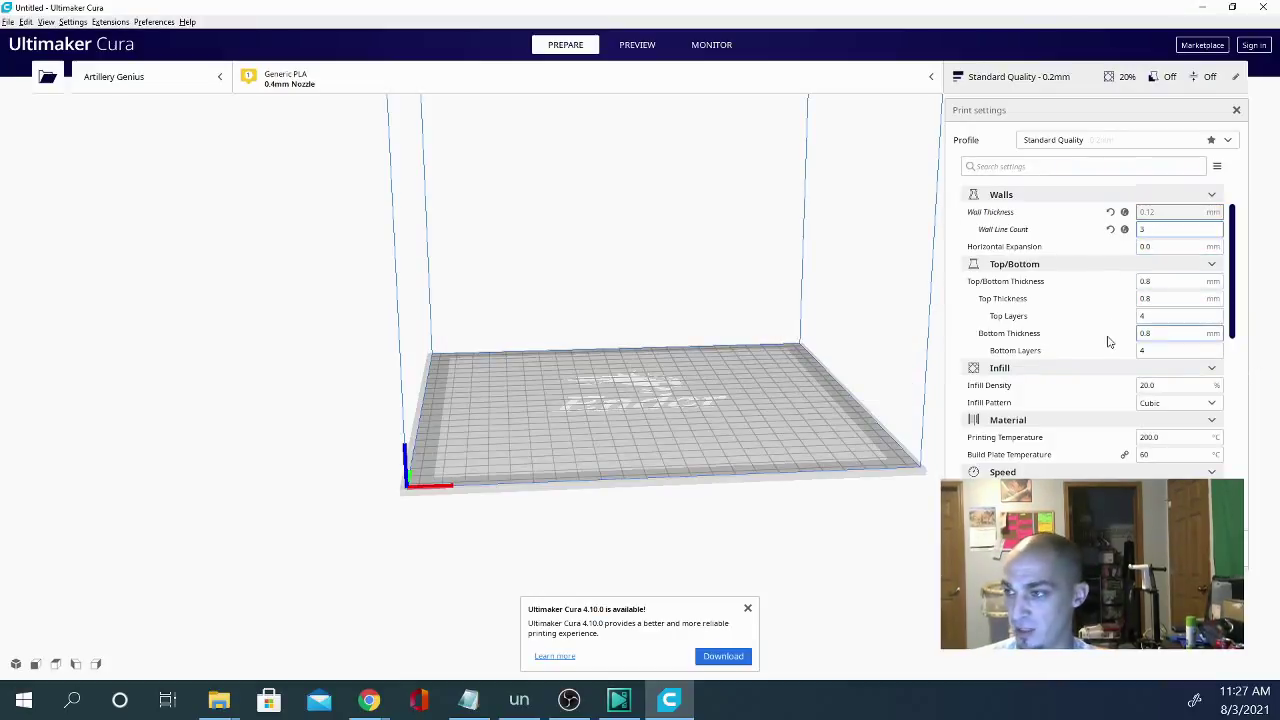
pyautogui.scroll(-8, 1034, 380)
pyautogui.scroll(-3, 1036, 382)
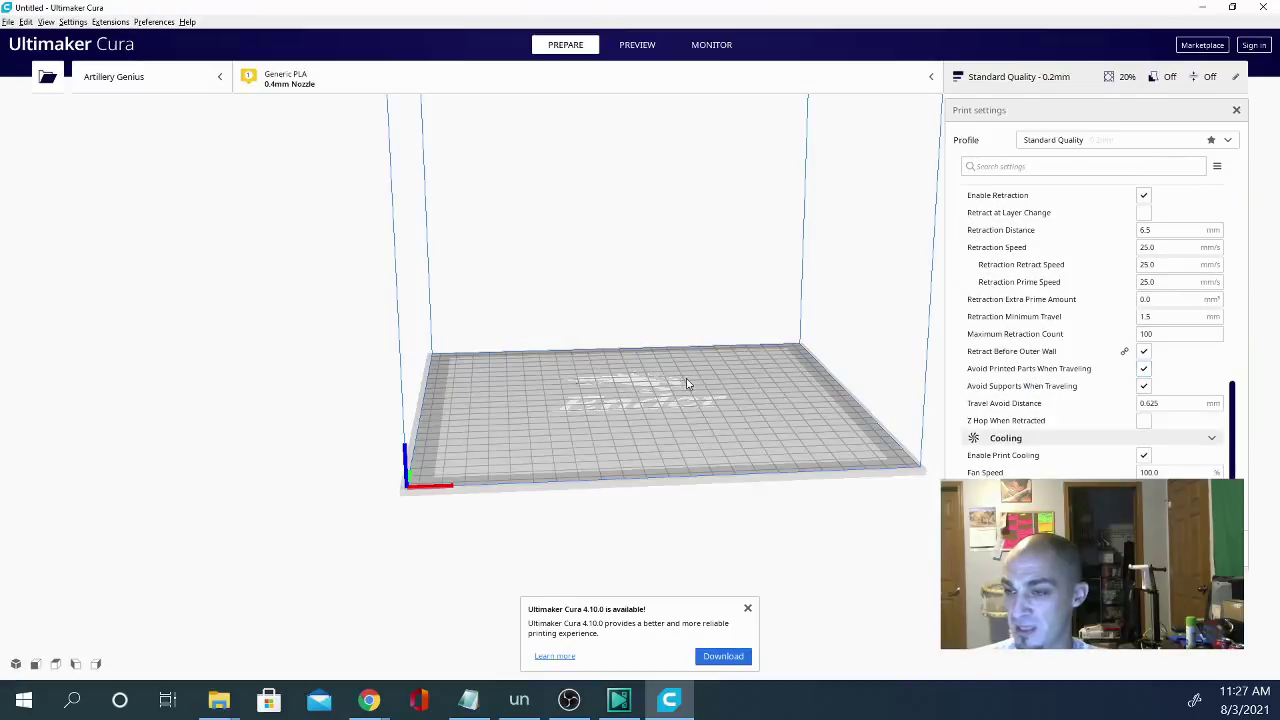
pyautogui.moveTo(855, 417); pyautogui.dragTo(652, 506, button='right')
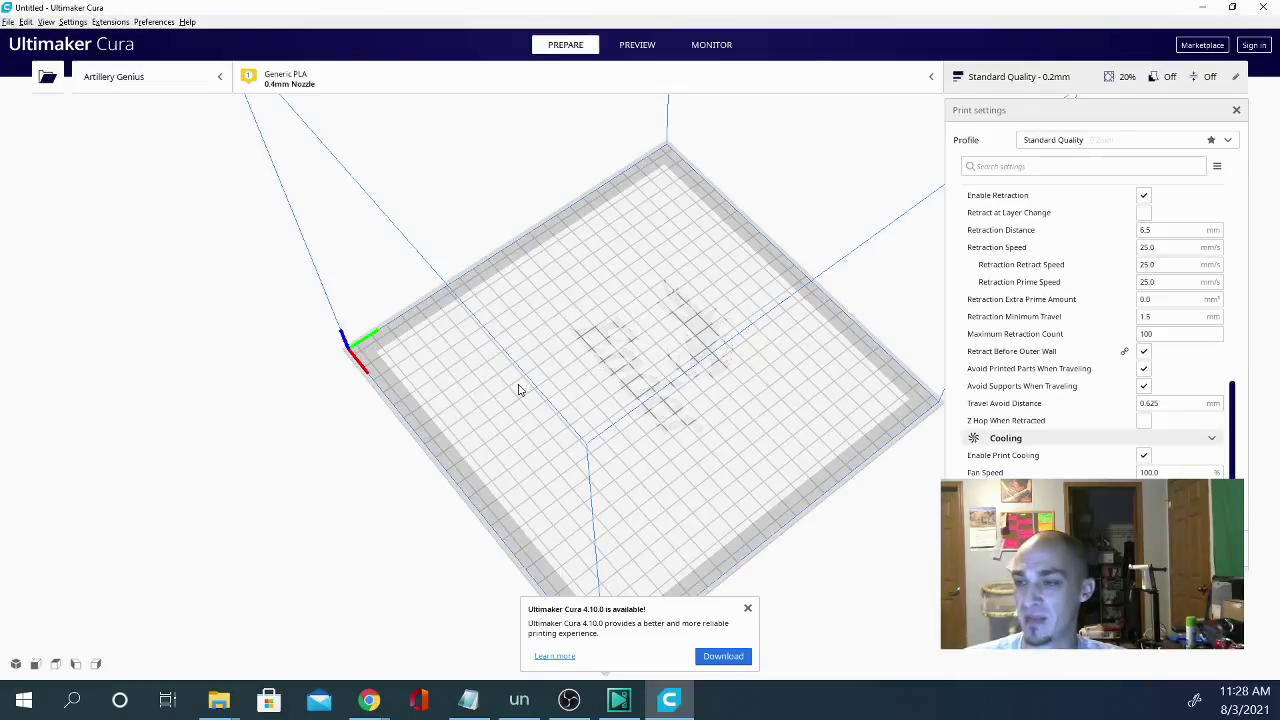
pyautogui.scroll(10, 1190, 300)
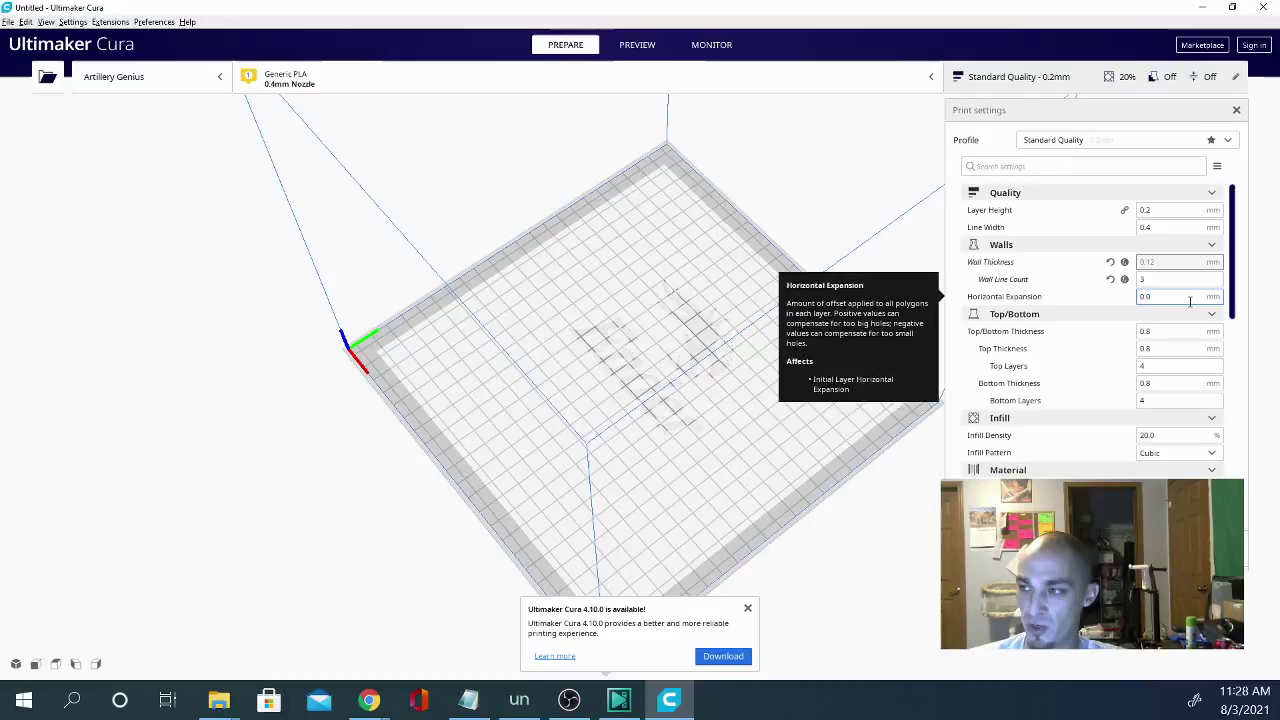
pyautogui.moveTo(1091, 393)
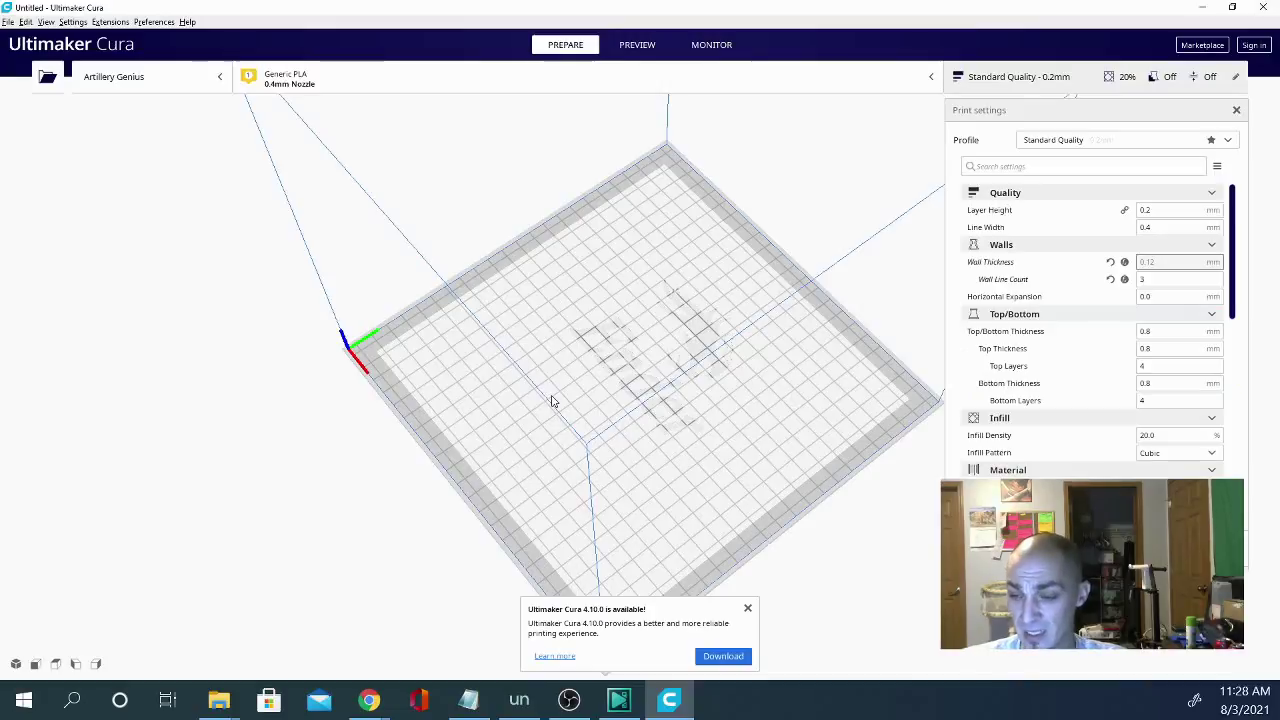
pyautogui.moveTo(735, 420); pyautogui.dragTo(837, 366, button='right')
pyautogui.rightClick(837, 360)
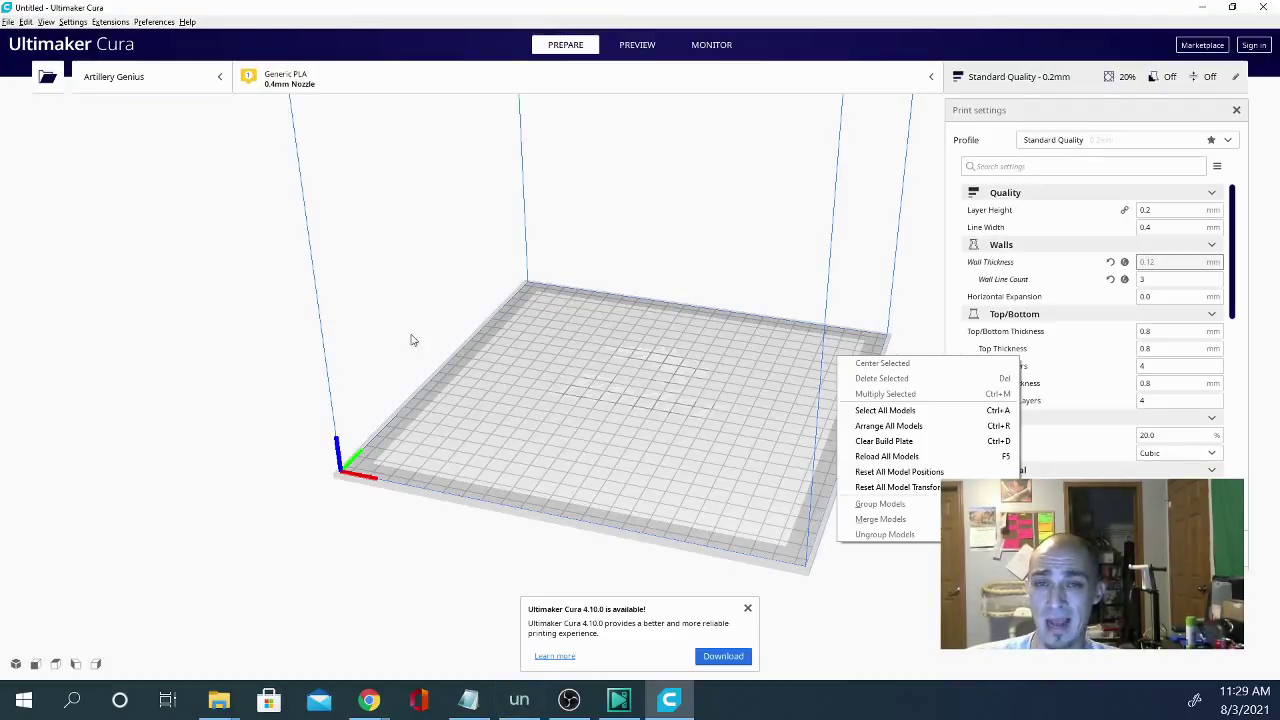
pyautogui.click(74, 22)
pyautogui.moveTo(100, 36)
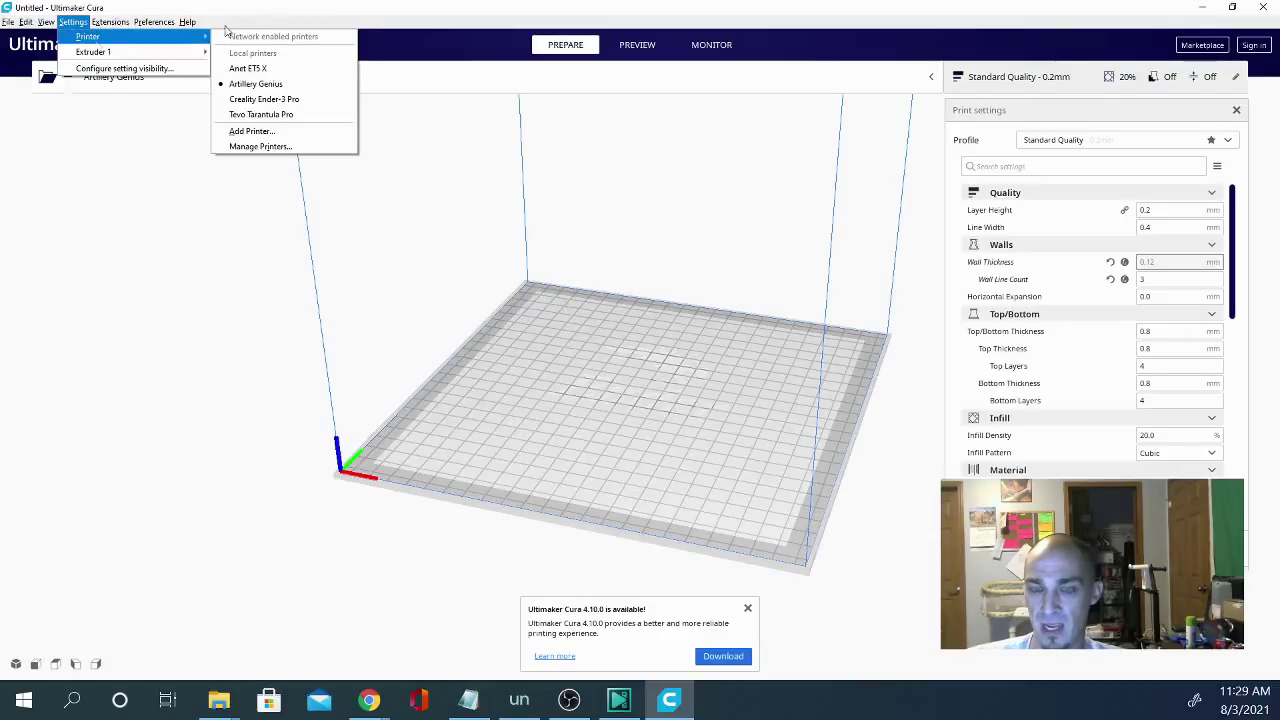
pyautogui.click(250, 131)
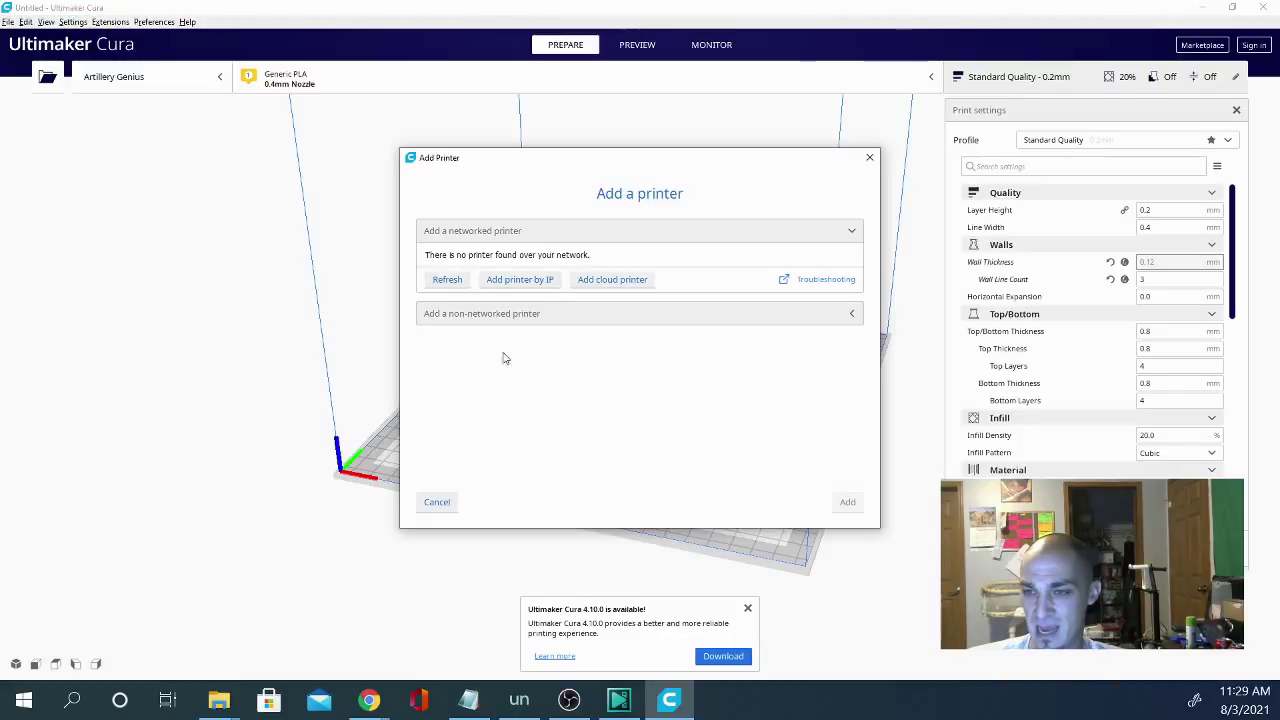
pyautogui.click(471, 314)
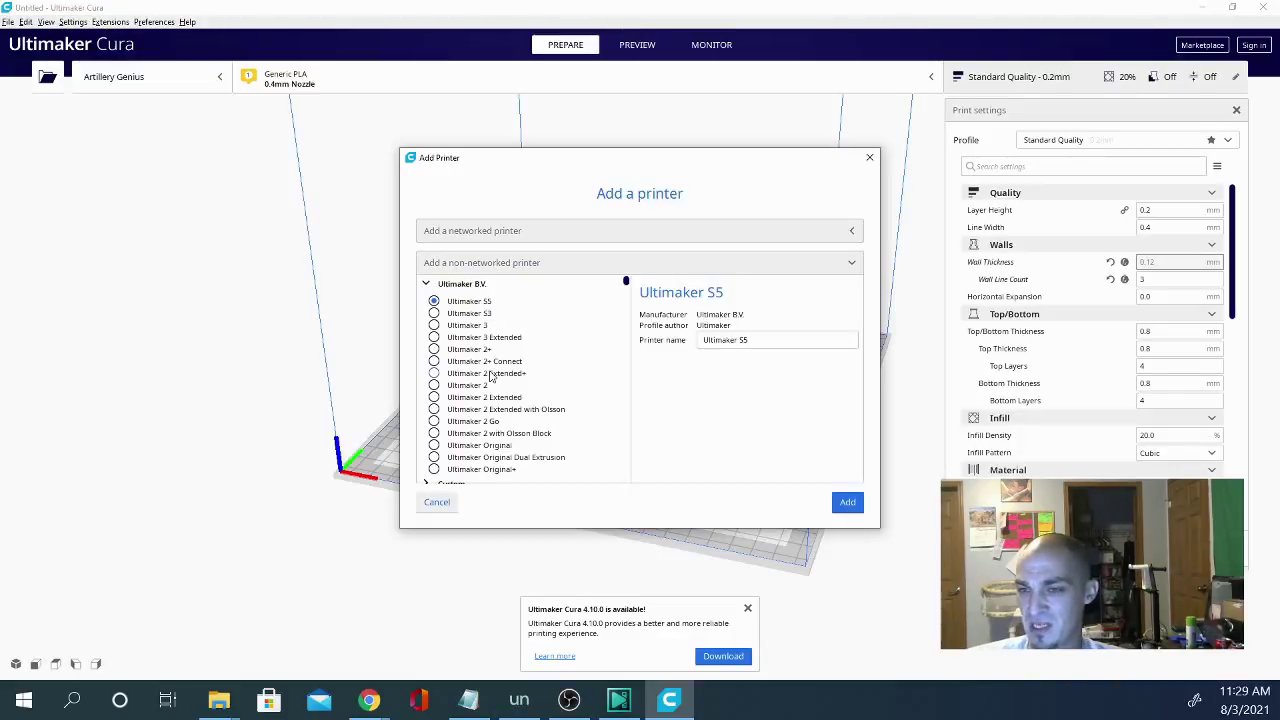
pyautogui.scroll(-1, 493, 375)
pyautogui.scroll(1, 465, 313)
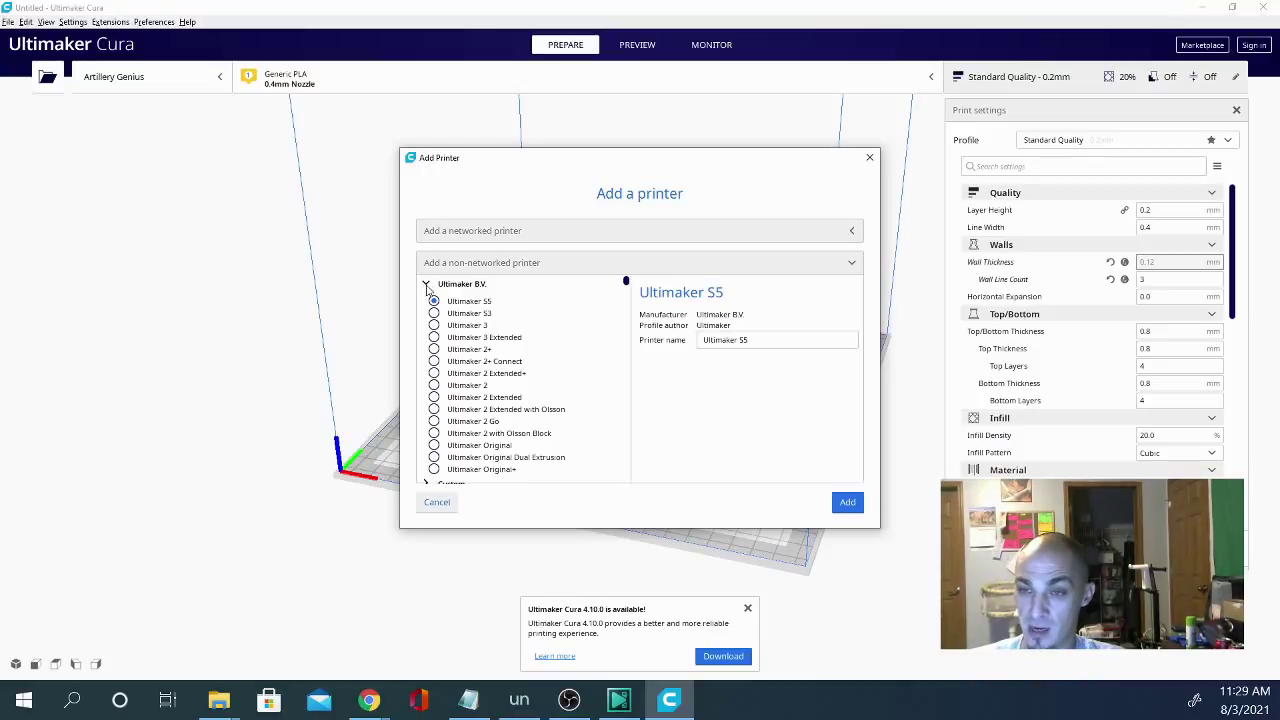
pyautogui.scroll(-2, 515, 422)
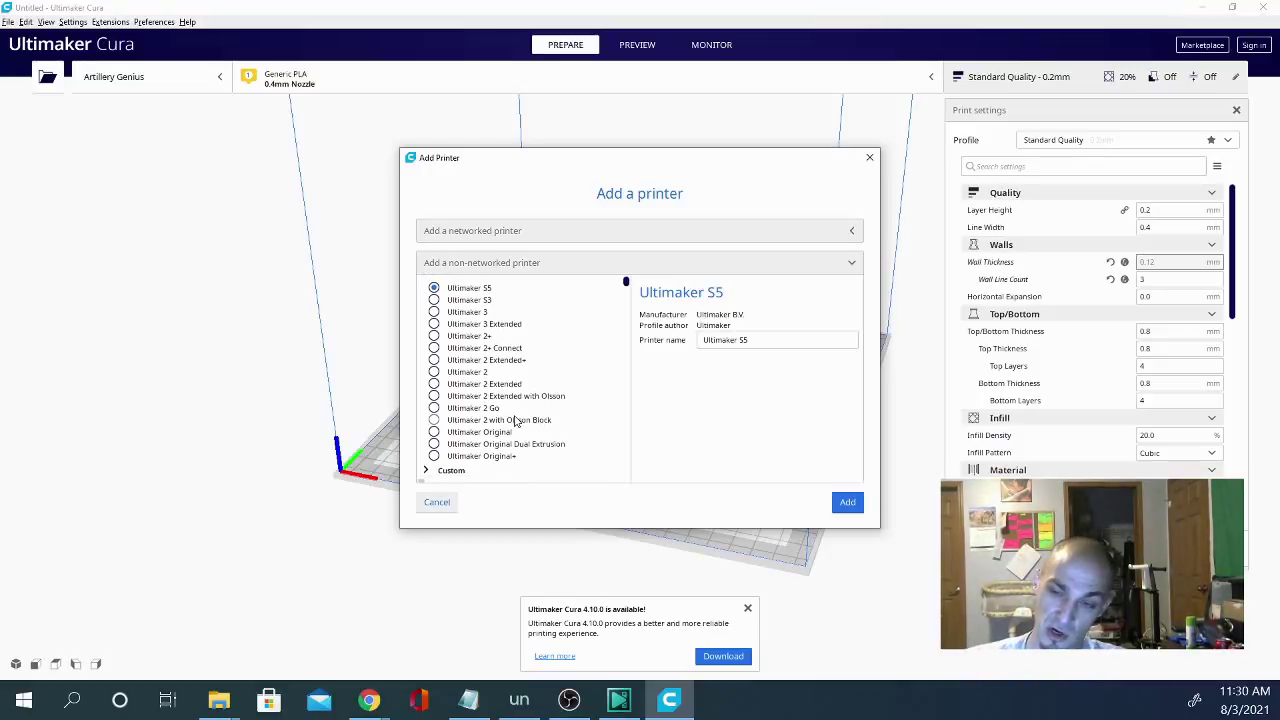
pyautogui.scroll(-1, 515, 422)
pyautogui.scroll(-4, 515, 422)
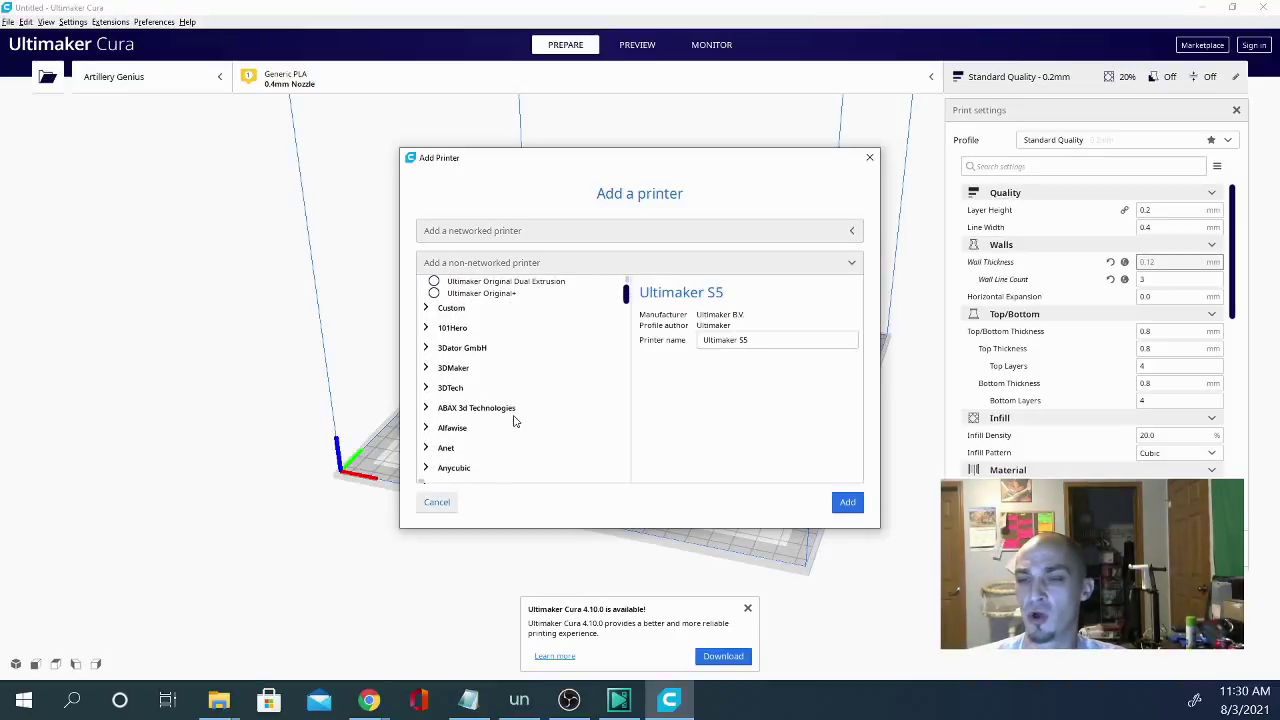
pyautogui.scroll(-1, 515, 422)
pyautogui.scroll(1, 515, 422)
pyautogui.scroll(-2, 515, 422)
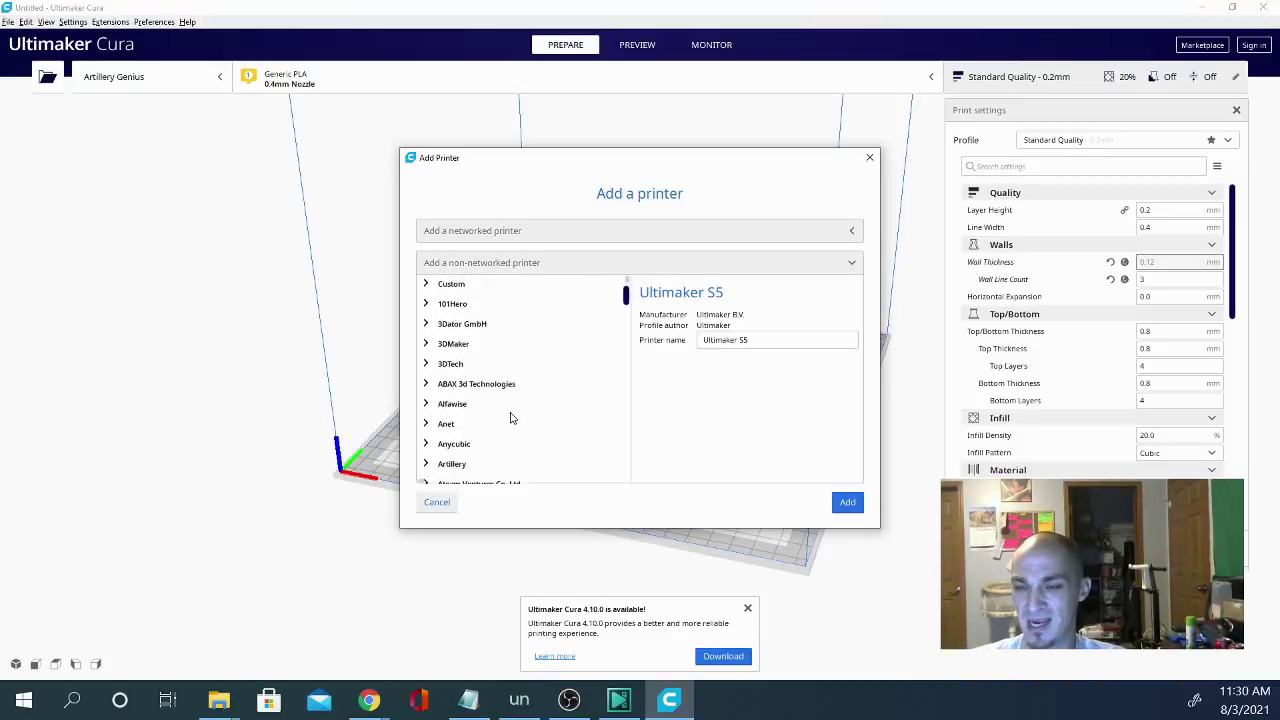
pyautogui.moveTo(625, 292)
pyautogui.mouseDown()
pyautogui.moveTo(627, 341)
pyautogui.moveTo(625, 284)
pyautogui.mouseUp()
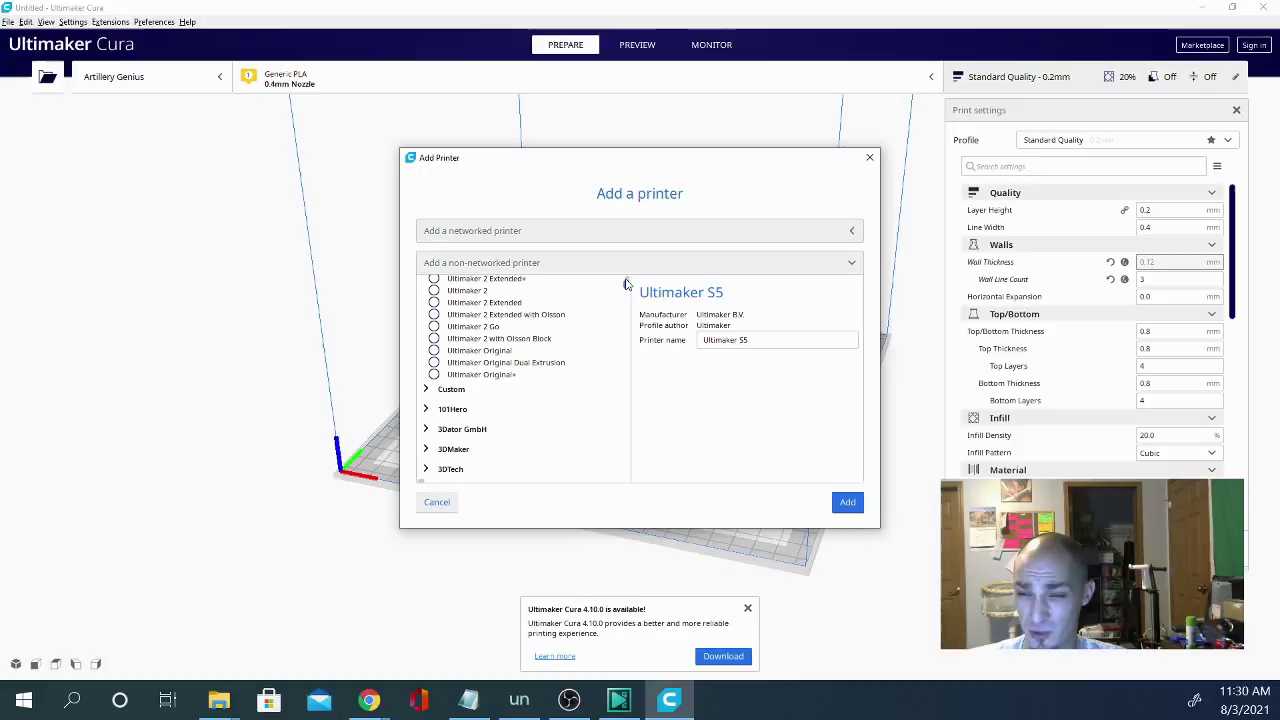
pyautogui.scroll(2, 626, 283)
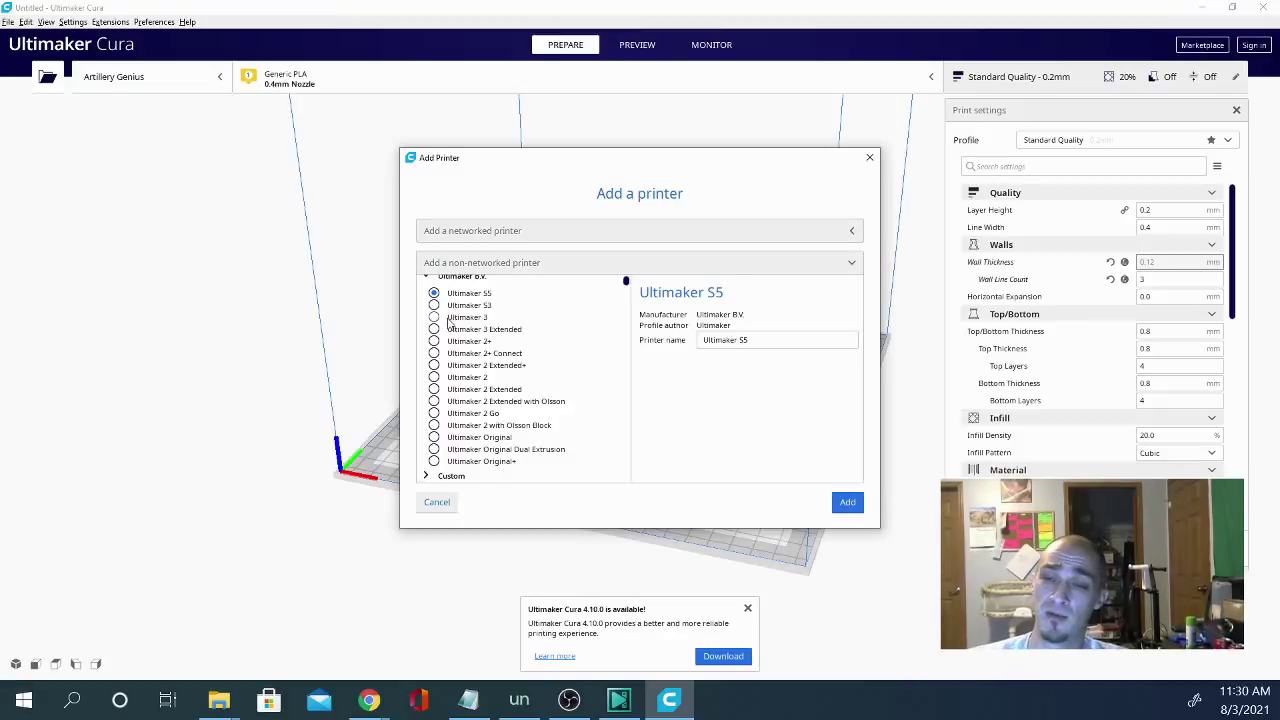
pyautogui.scroll(1, 430, 300)
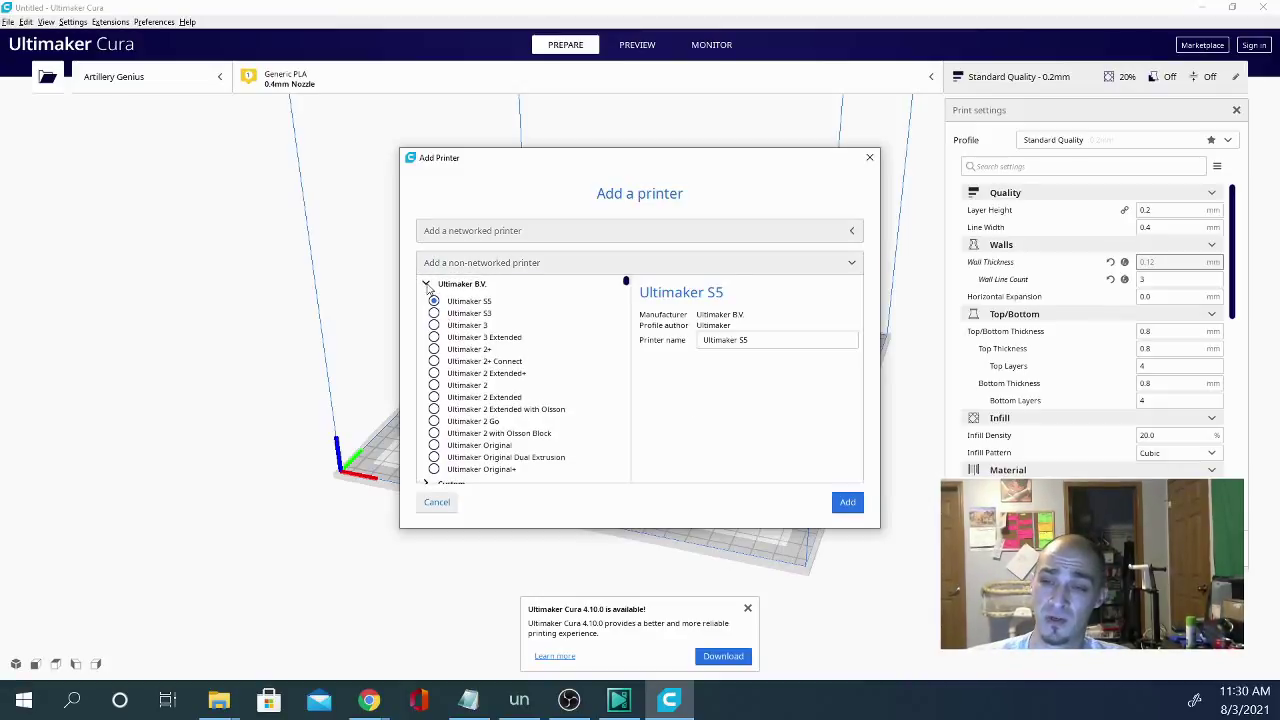
pyautogui.scroll(-2, 515, 405)
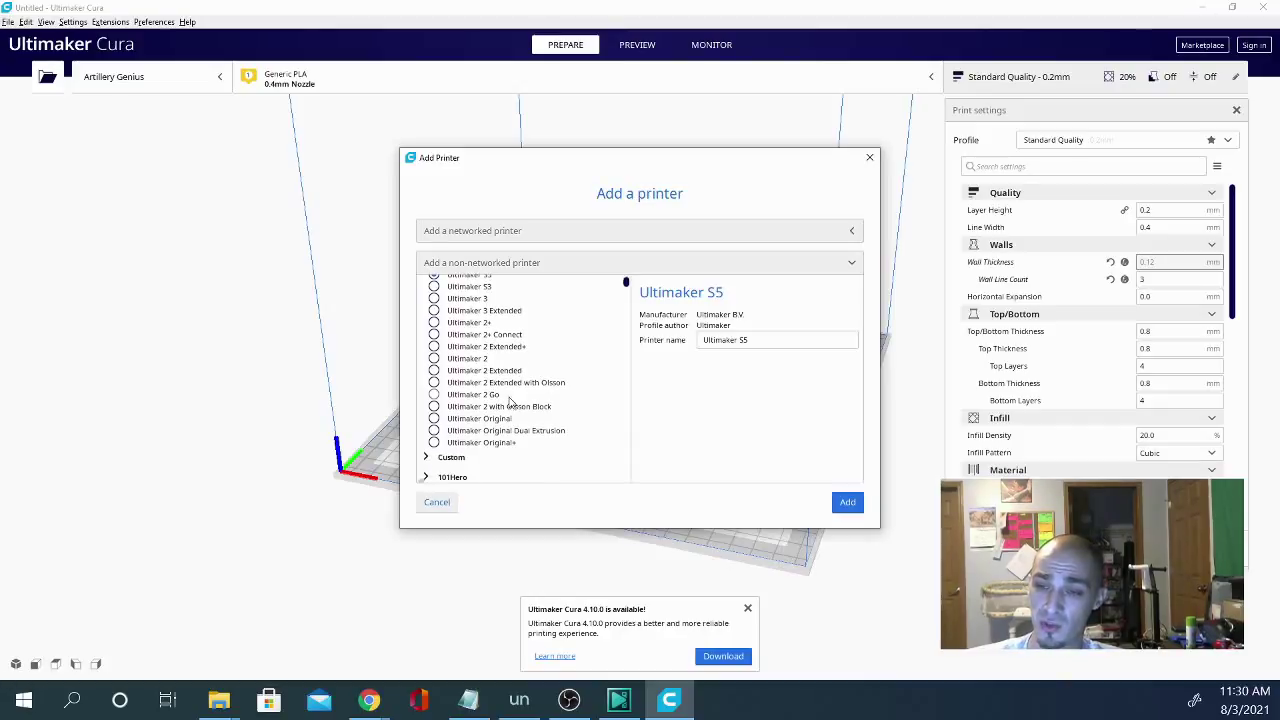
pyautogui.scroll(-5, 530, 380)
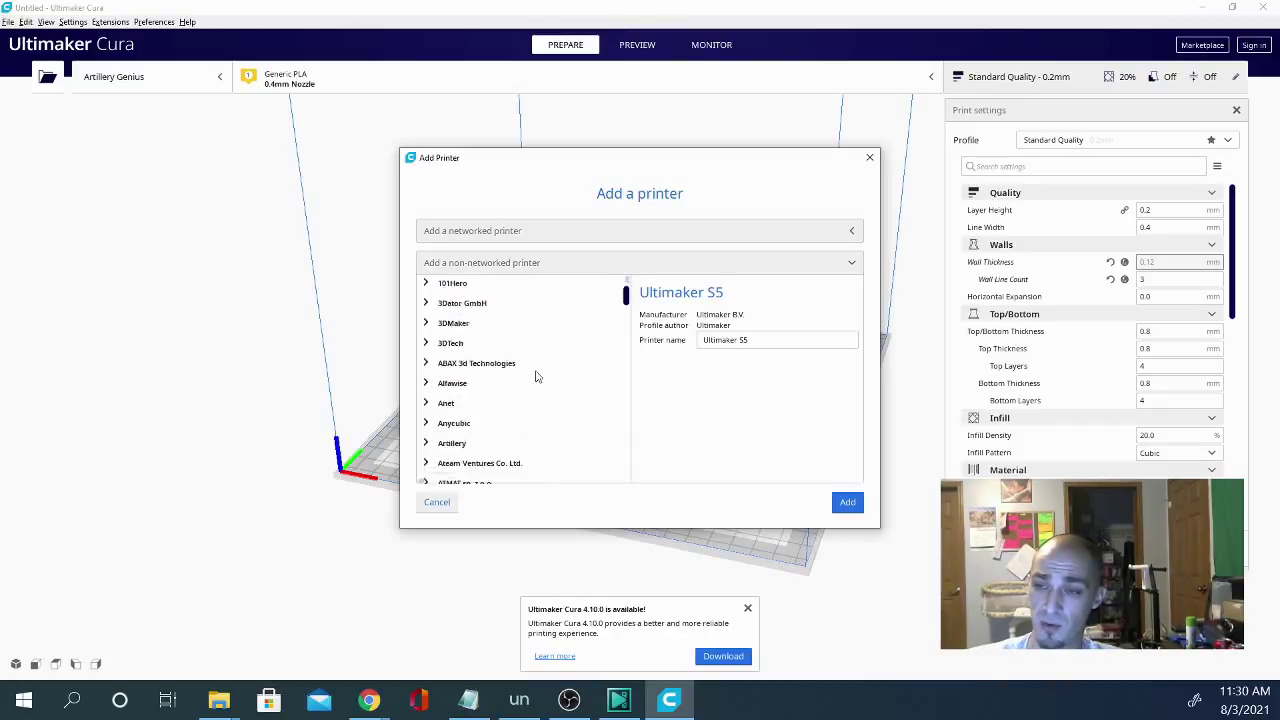
pyautogui.click(869, 157)
# - Open the installed-printers dropdown, close it, and open it again to check Artillery Genius
pyautogui.click(183, 88)
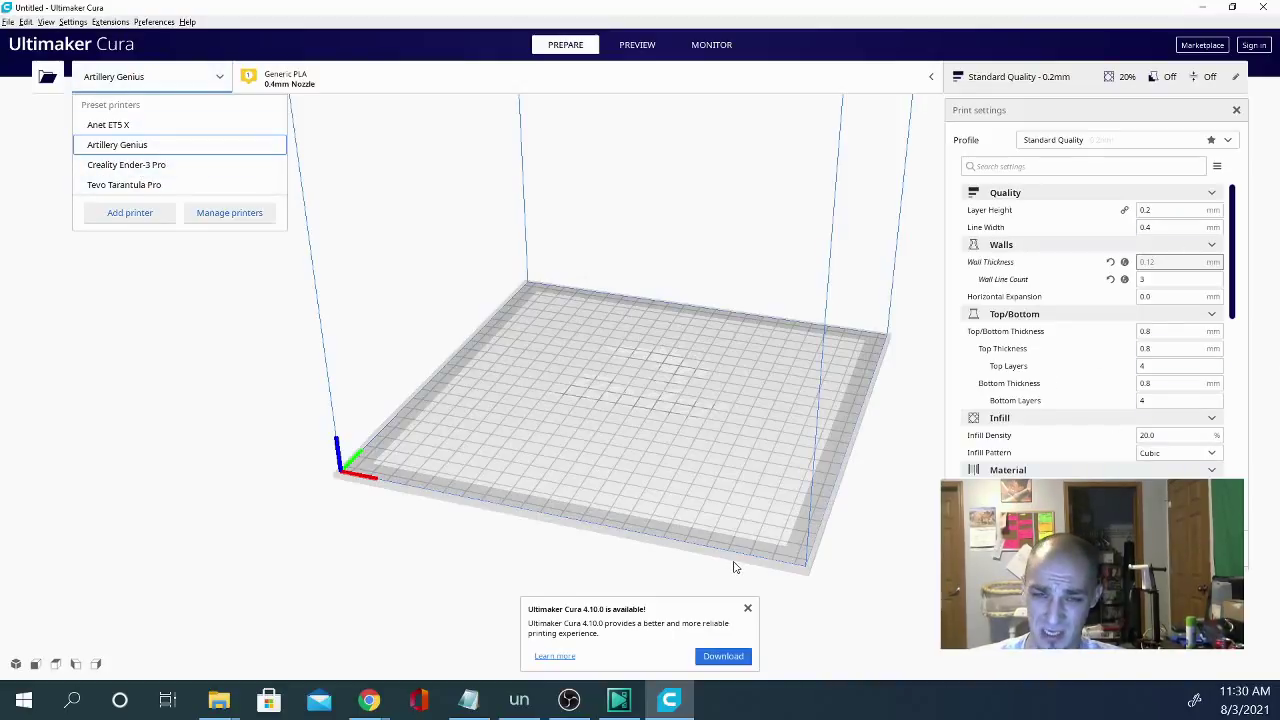
pyautogui.click(149, 424)
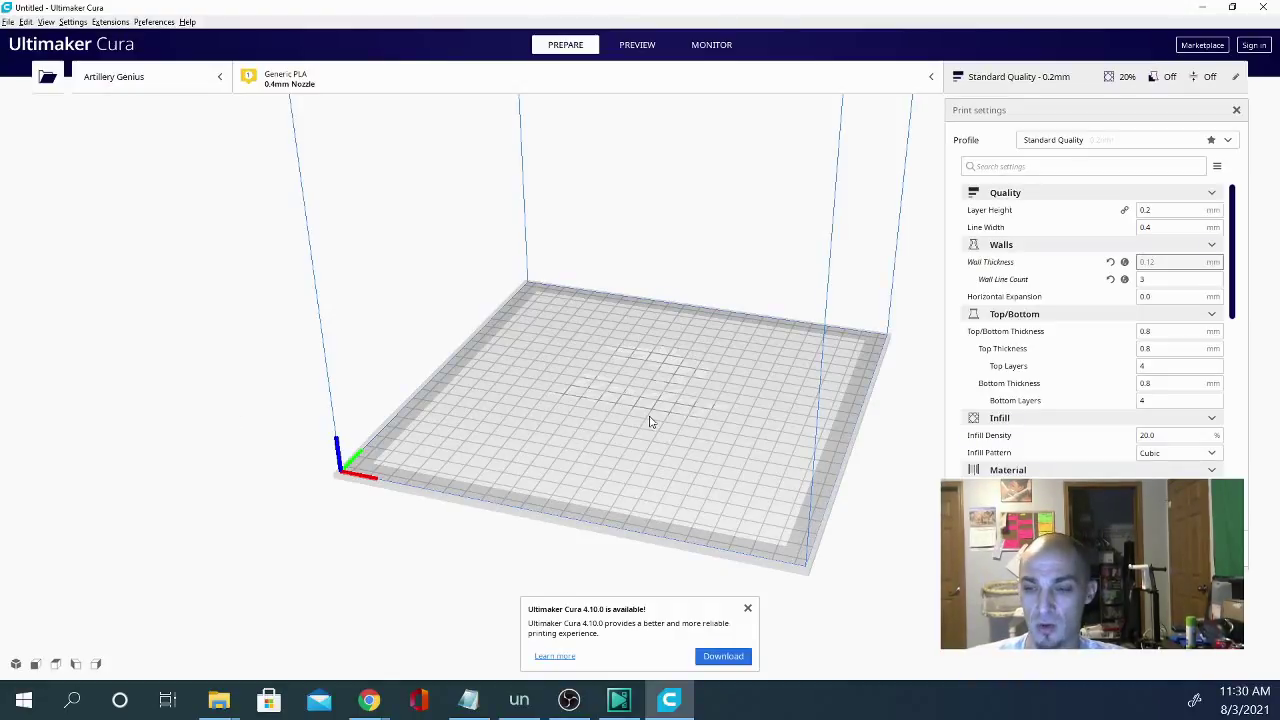
pyautogui.click(118, 76)
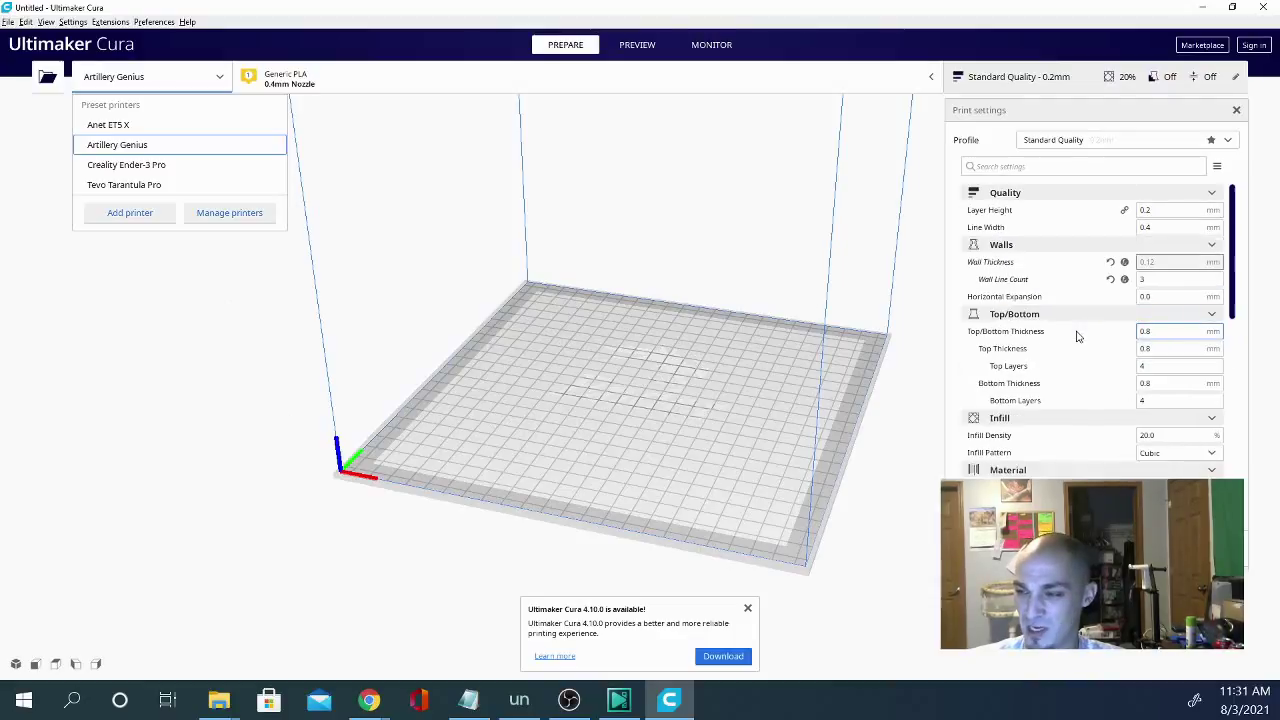
# - Close the printer dropdown and orbit the empty build volume to a front view
pyautogui.scroll(3, 400, 557)
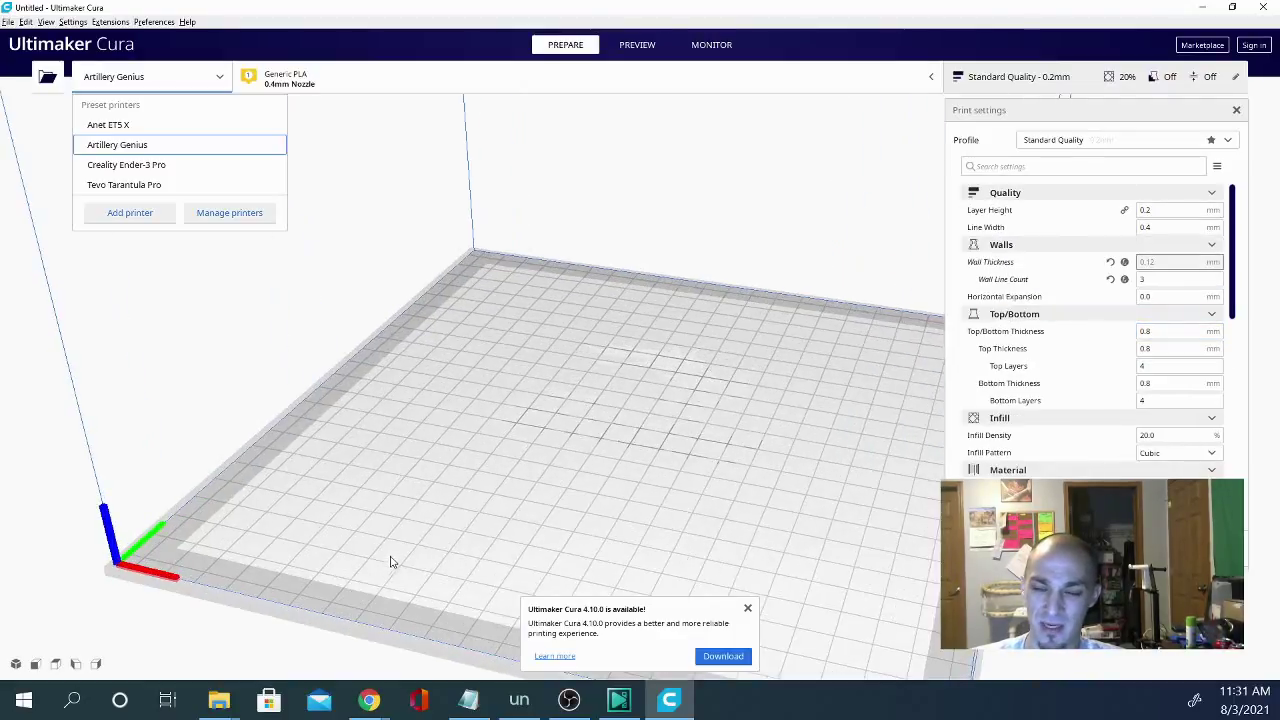
pyautogui.scroll(-6, 391, 560)
pyautogui.click(340, 440)
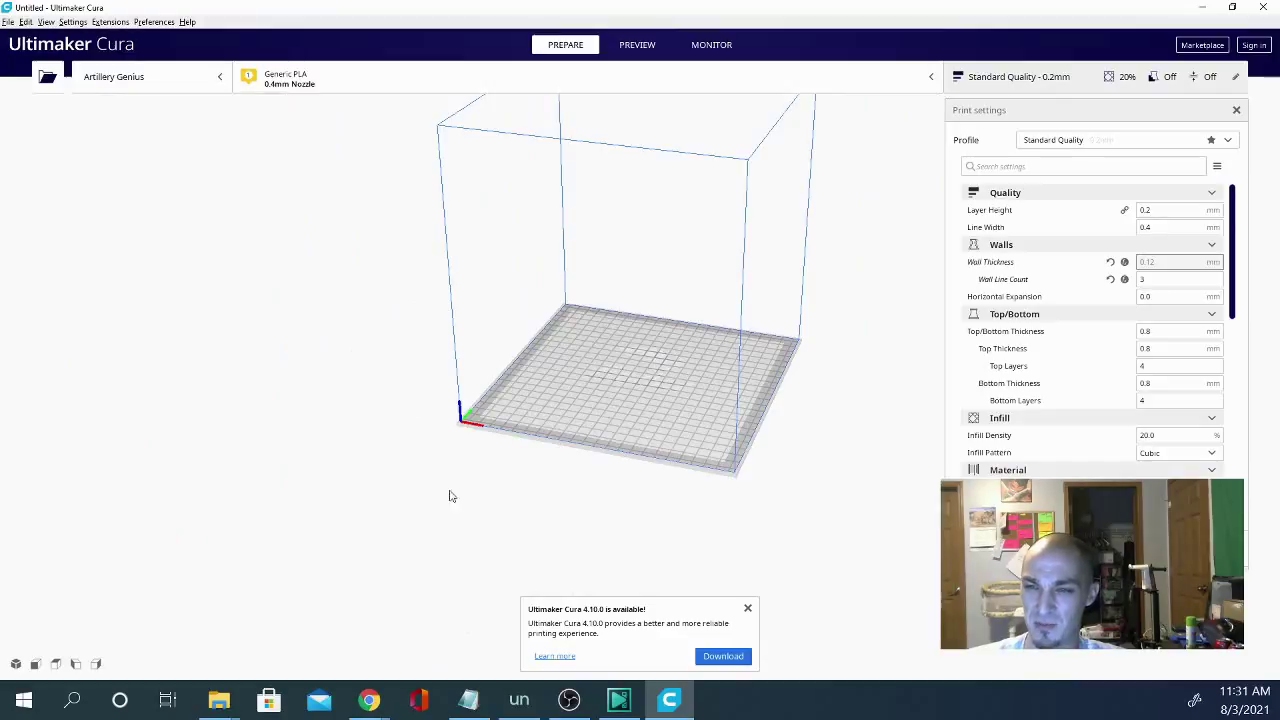
pyautogui.rightClick(489, 494)
pyautogui.moveTo(374, 463); pyautogui.dragTo(383, 506, button='right')
pyautogui.moveTo(792, 448); pyautogui.dragTo(897, 408, button='right')
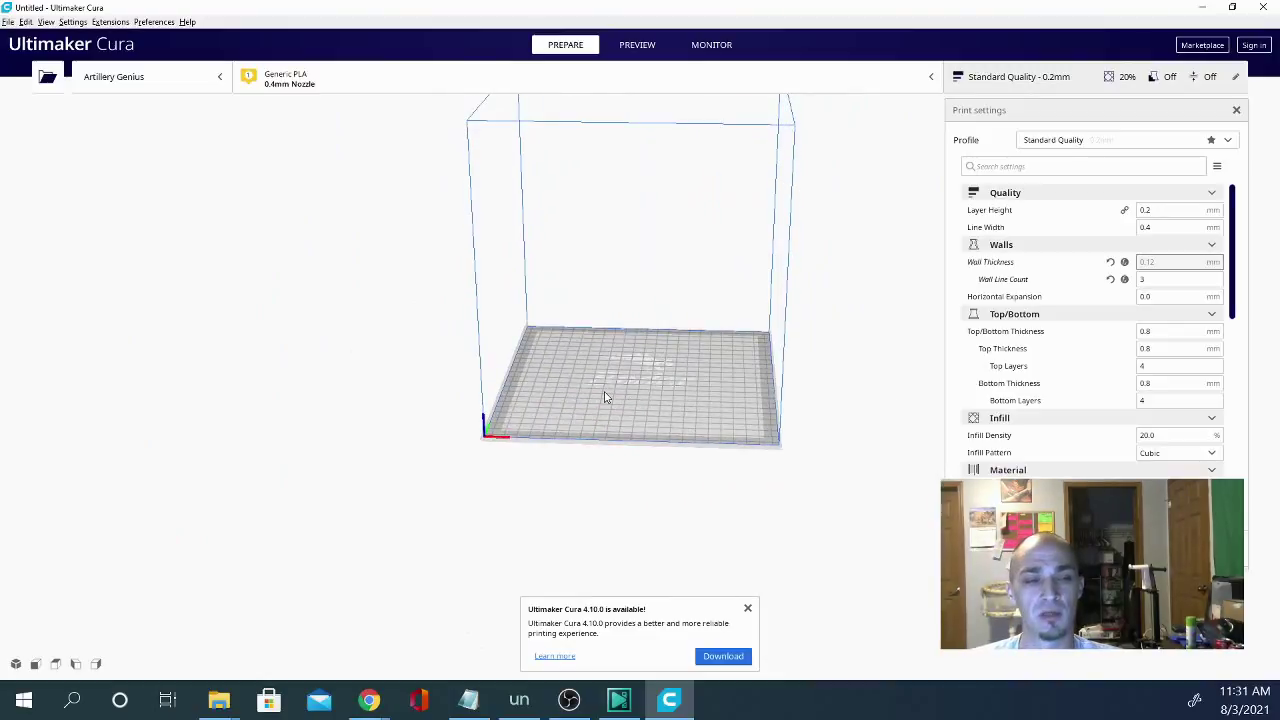